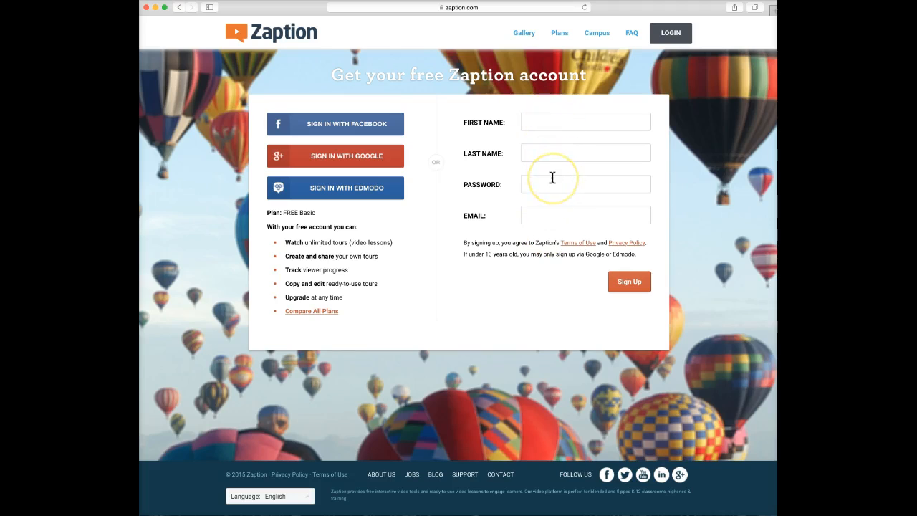
Log in to Zaption with the account e-mail and password, then answer Safari's save-password prompt.
click(179, 8)
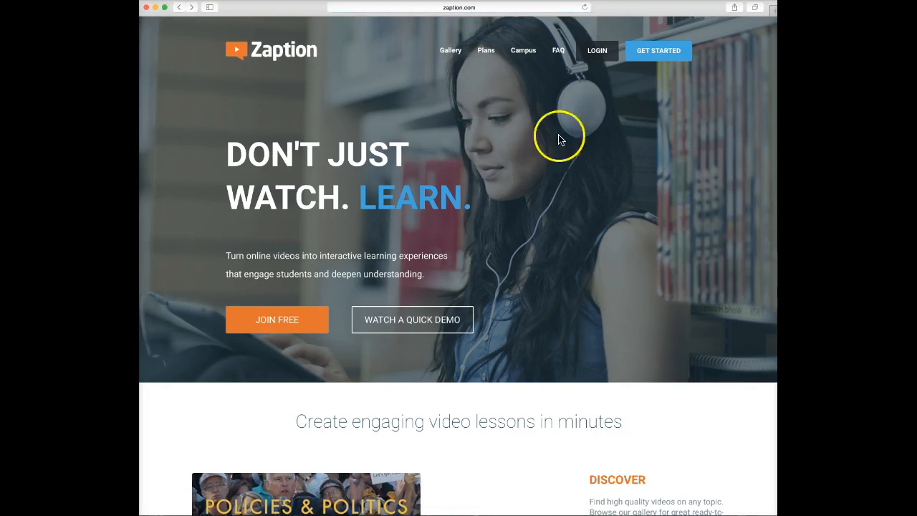
click(599, 55)
click(432, 230)
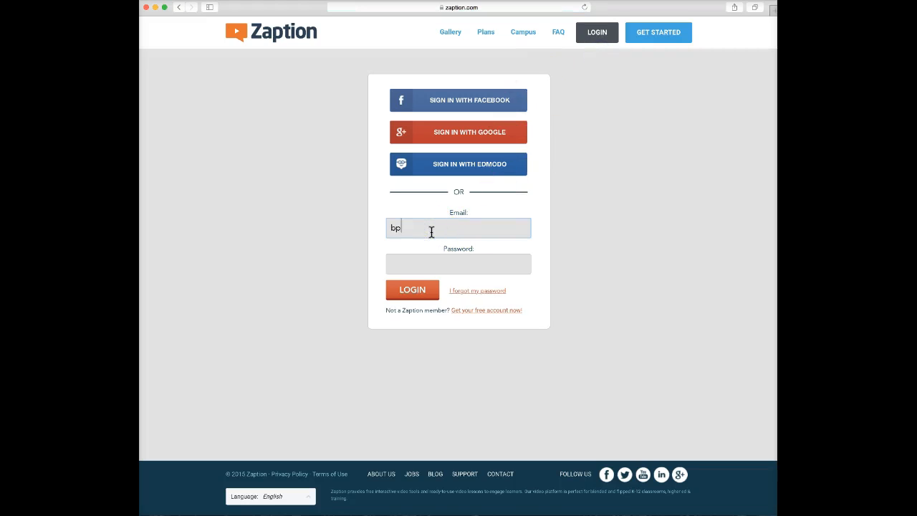
key(Tab)
text(•••••)
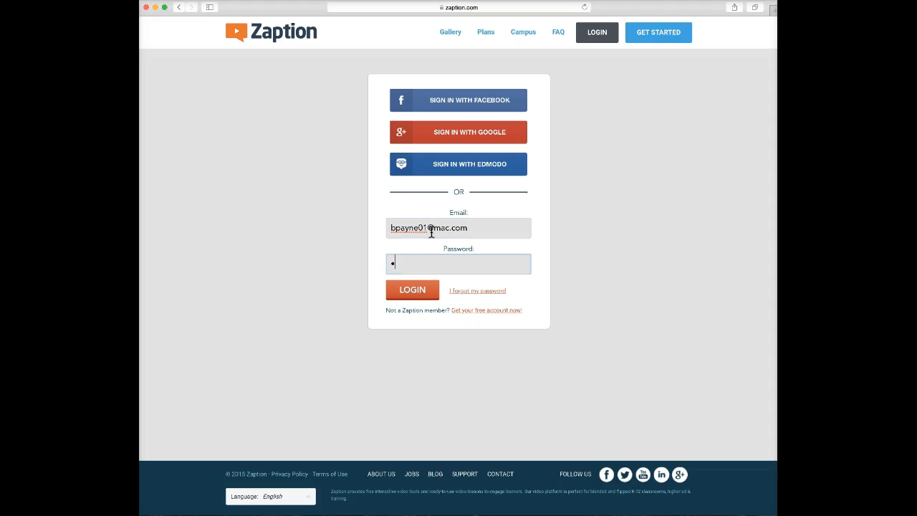
text(••••)
click(409, 289)
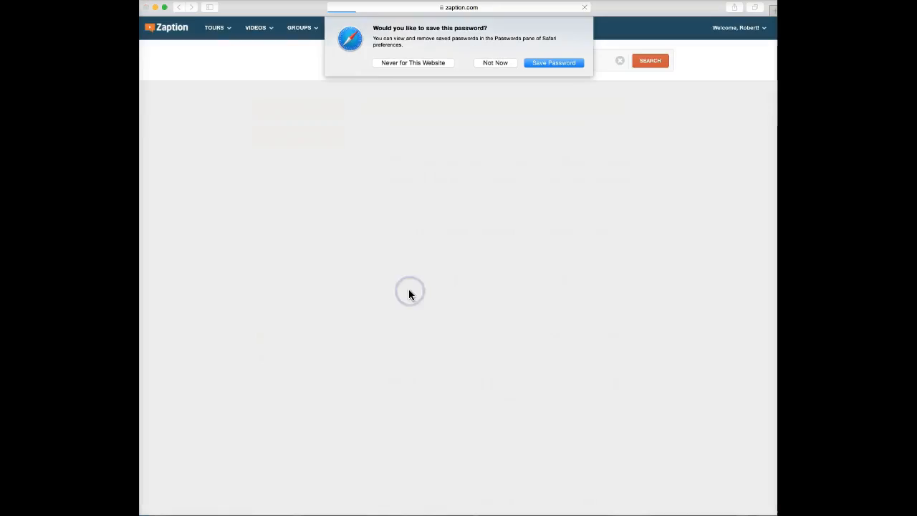
click(557, 63)
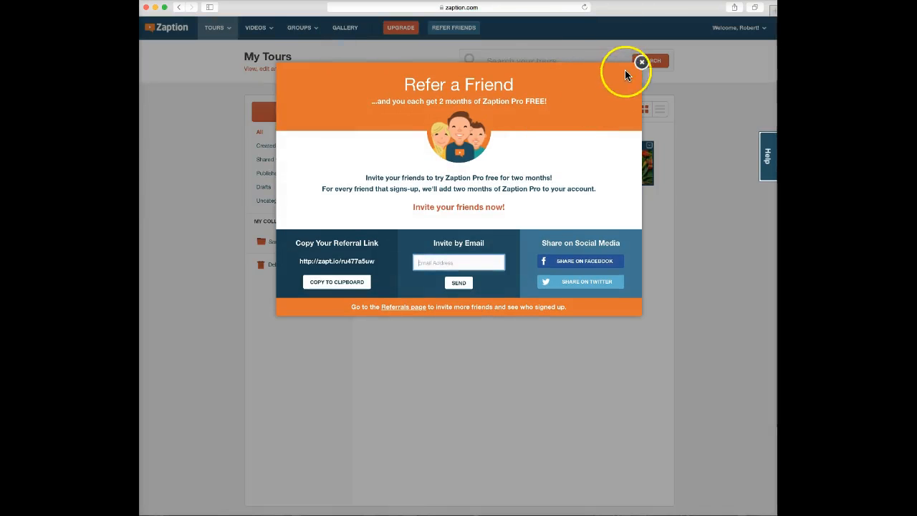
Close the Refer a Friend popup to reveal the My Tours list of seven tours.
click(642, 63)
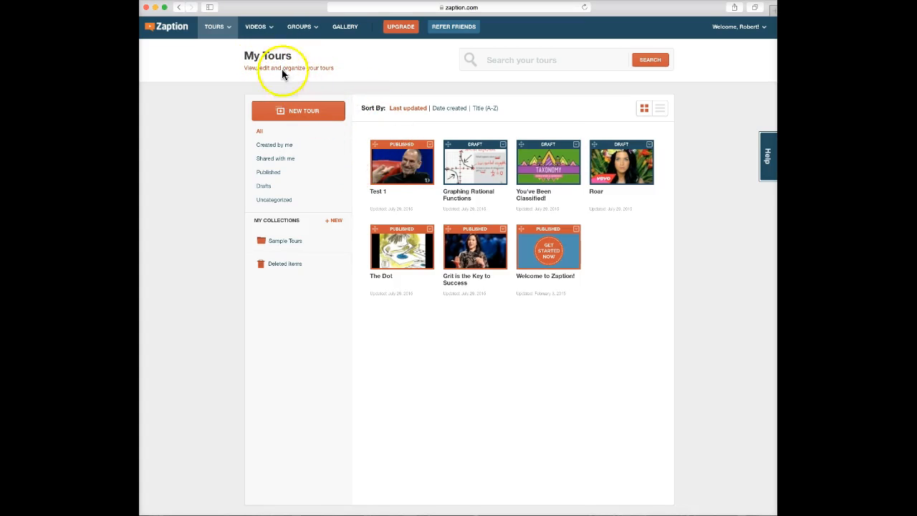
mouse_move(424, 164)
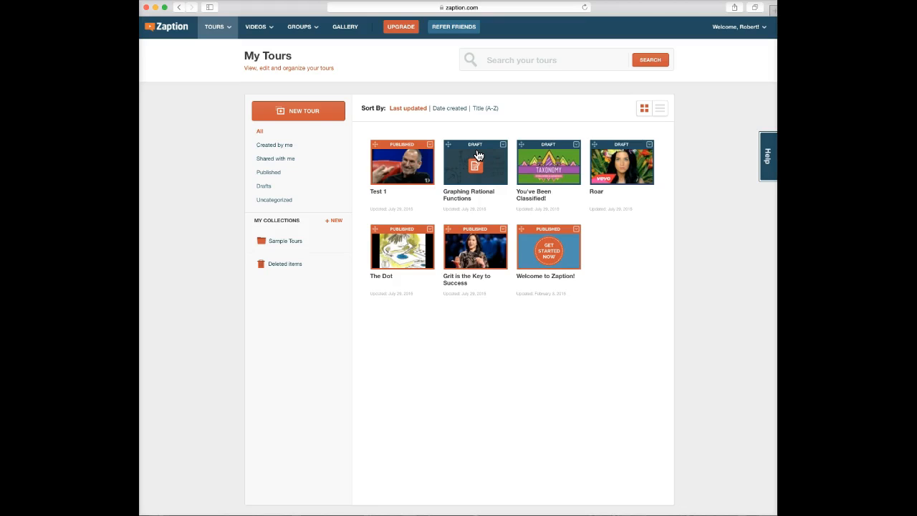
mouse_move(394, 156)
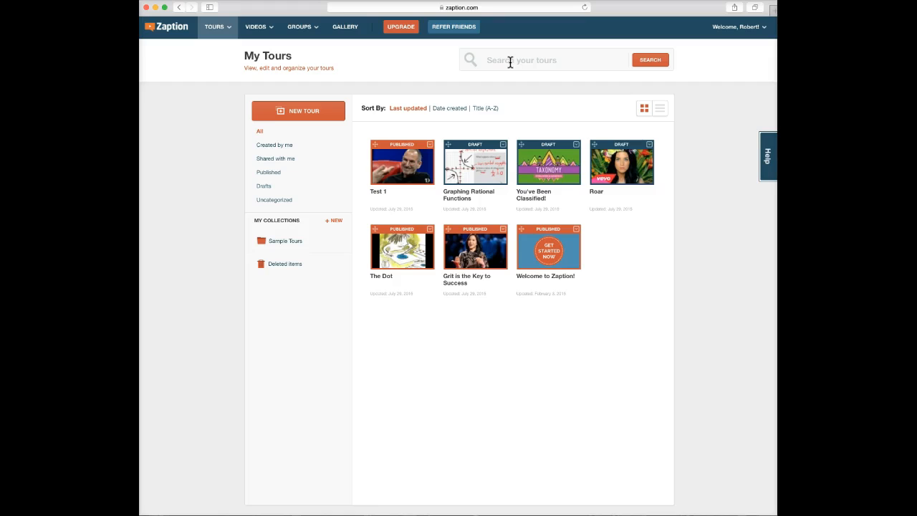
Create a new tour and search videos for 'steve Jobs on managing people'.
click(299, 113)
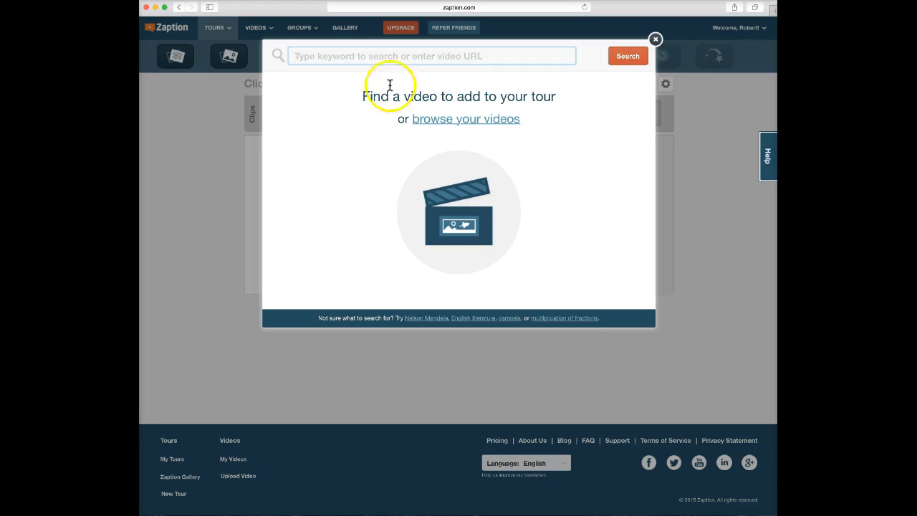
click(313, 58)
text(steve Jobs on managing people)
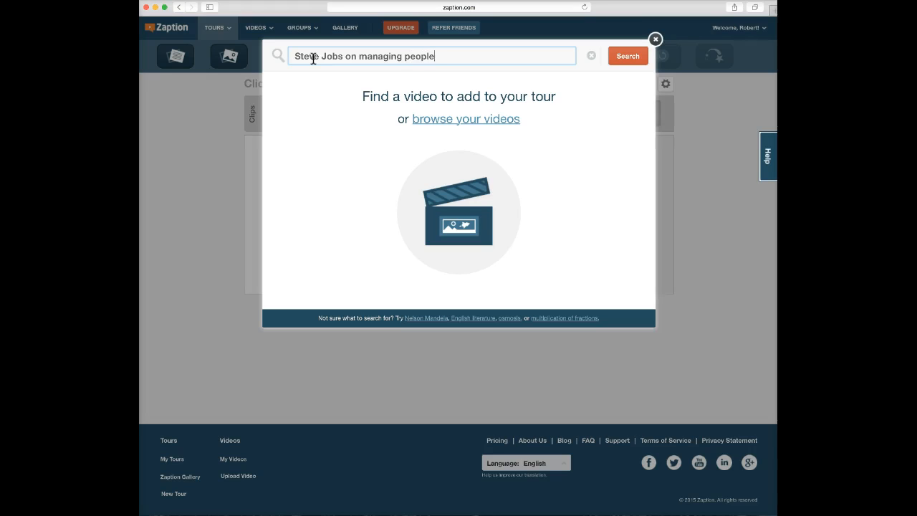
click(625, 58)
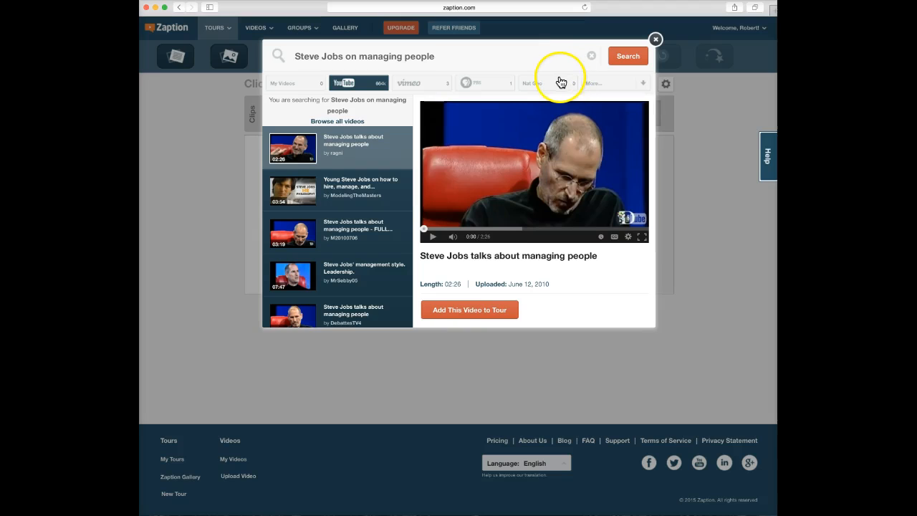
Add the 02:26 YouTube video 'Steve Jobs talks about managing people' to the tour.
click(641, 83)
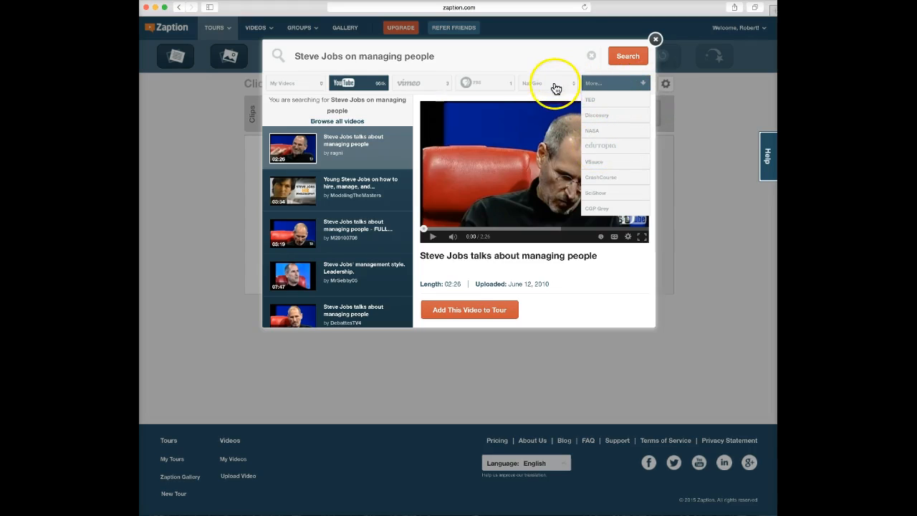
click(365, 86)
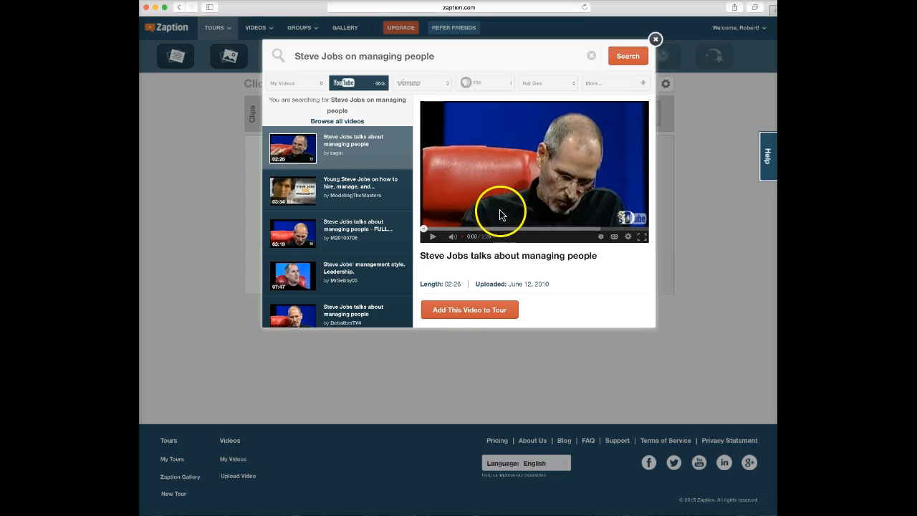
click(469, 316)
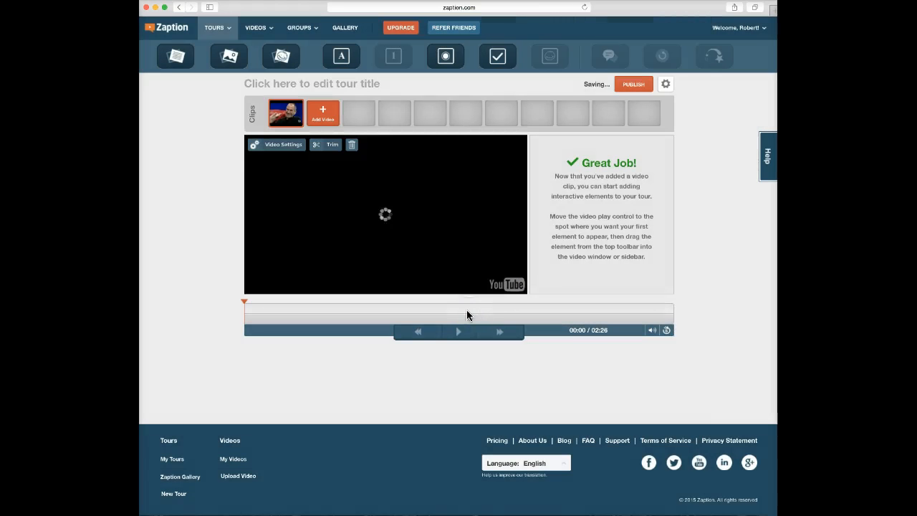
Select the Steve Jobs clip and enter trim mode, with the range still 00:00–02:26.
click(463, 229)
click(332, 222)
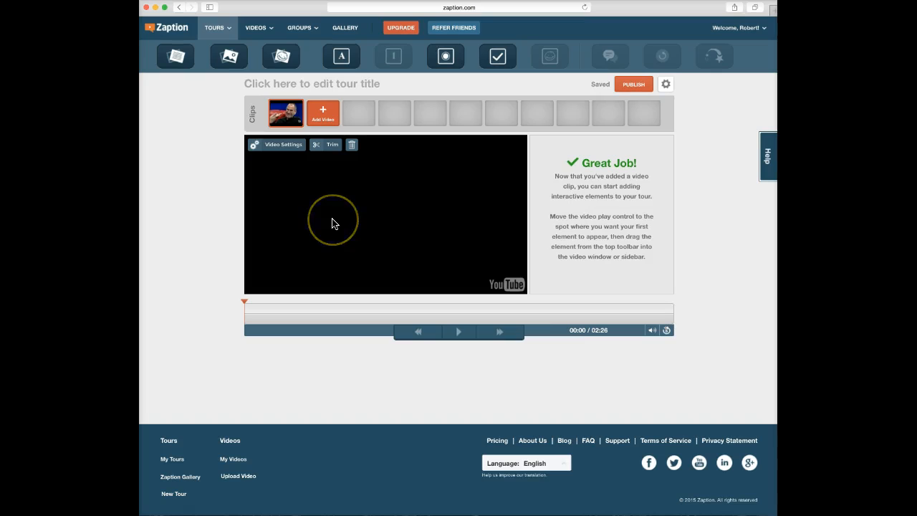
click(343, 215)
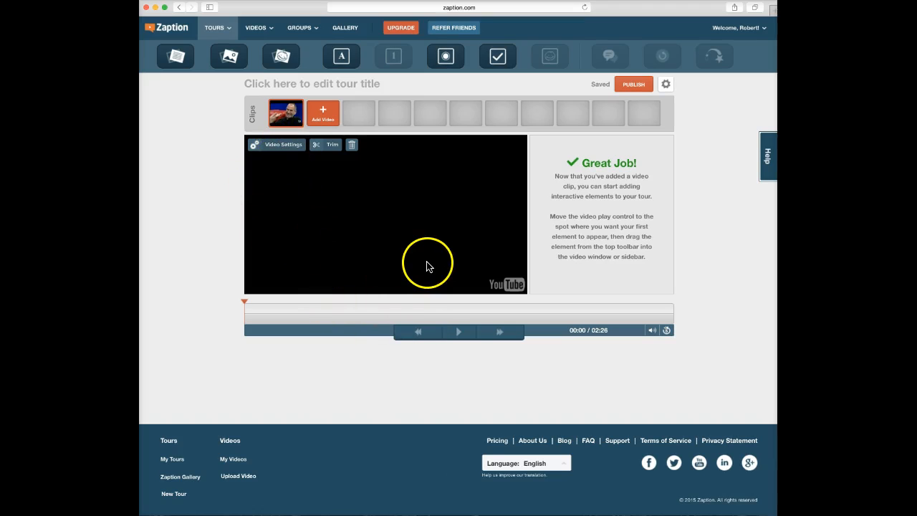
click(331, 147)
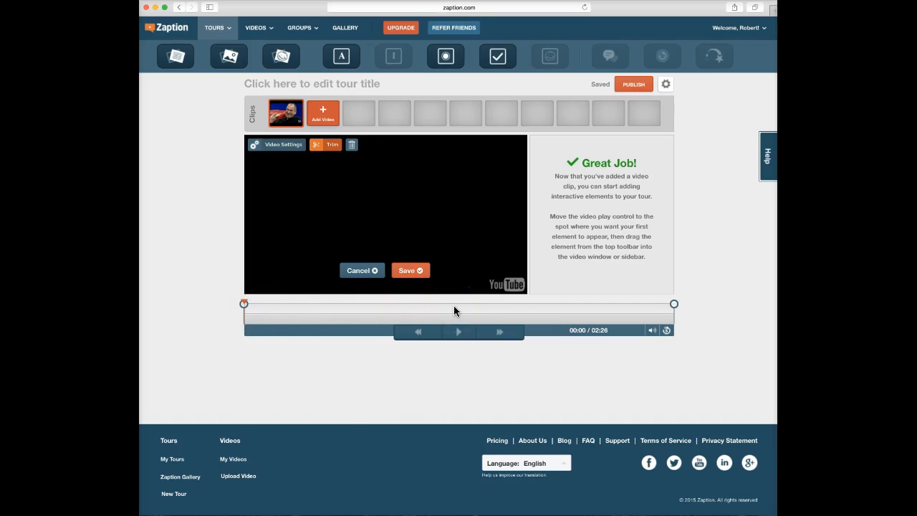
Cancel trimming to keep the full clip, then play it and pause at 0:09.
click(365, 273)
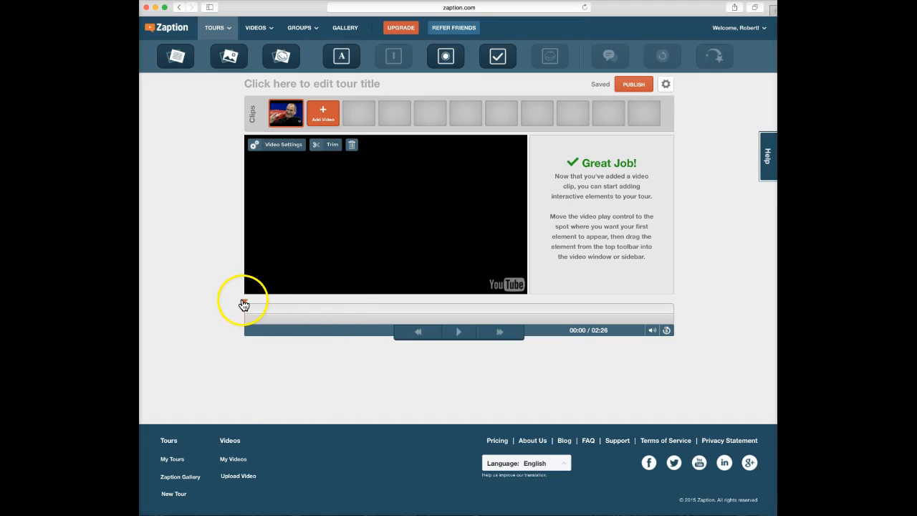
click(459, 332)
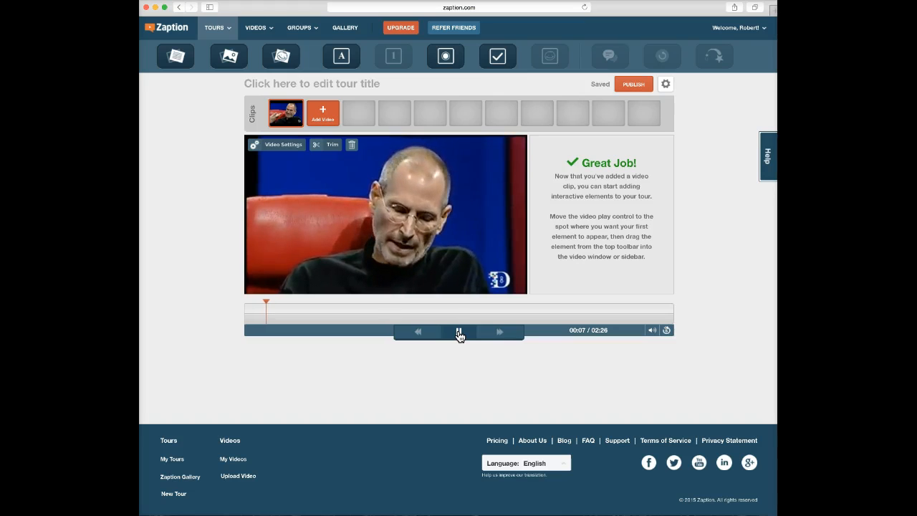
click(458, 331)
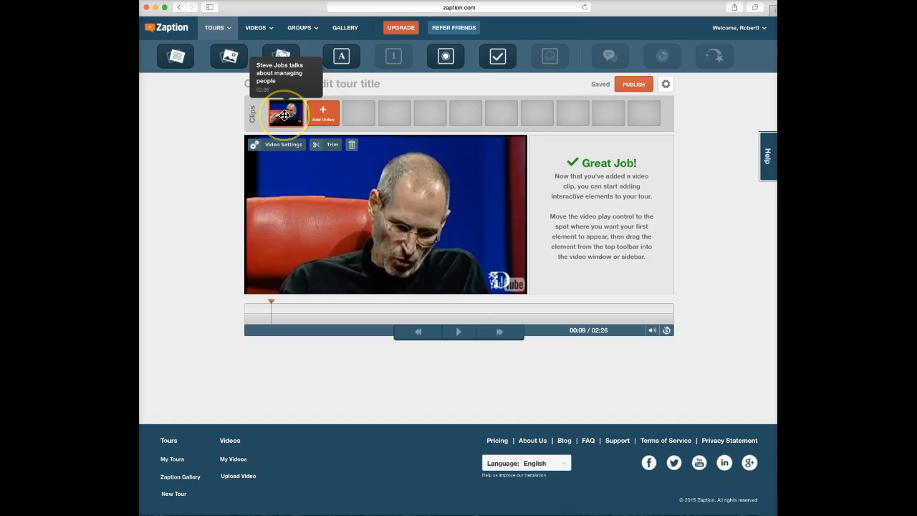
click(324, 116)
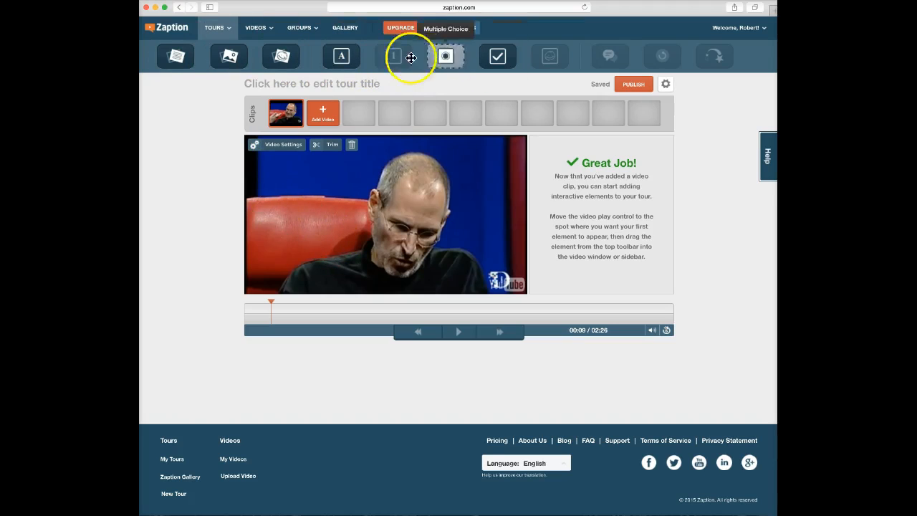
Rewind to 00:00 and add a text slide reading 'Steve Jobs on Managment'.
click(173, 58)
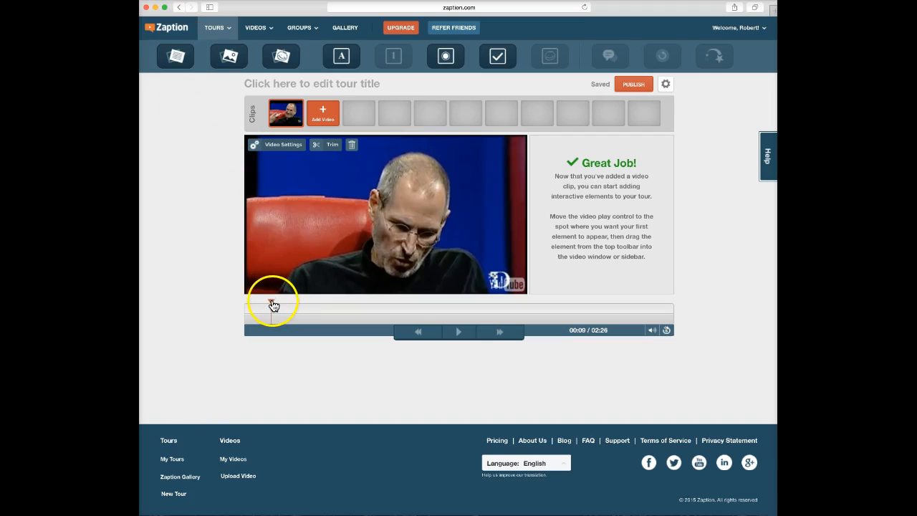
drag(273, 306, 244, 303)
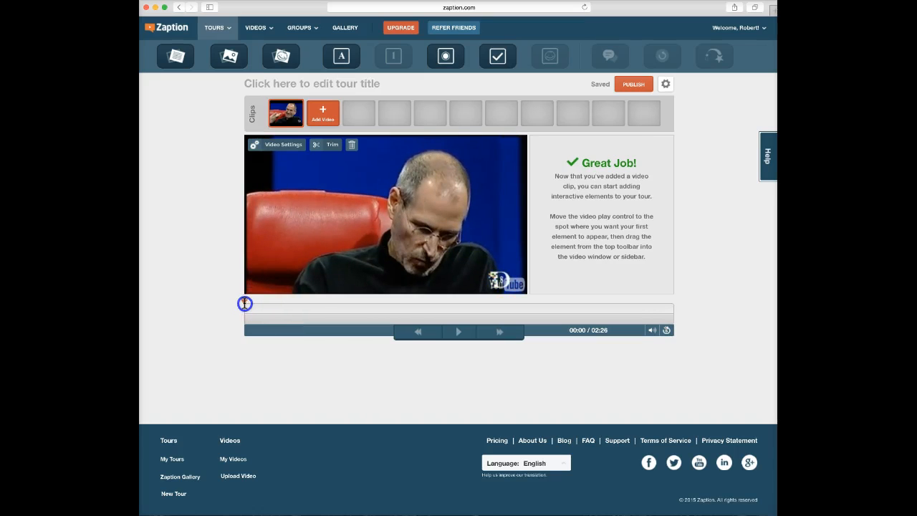
drag(176, 56, 589, 209)
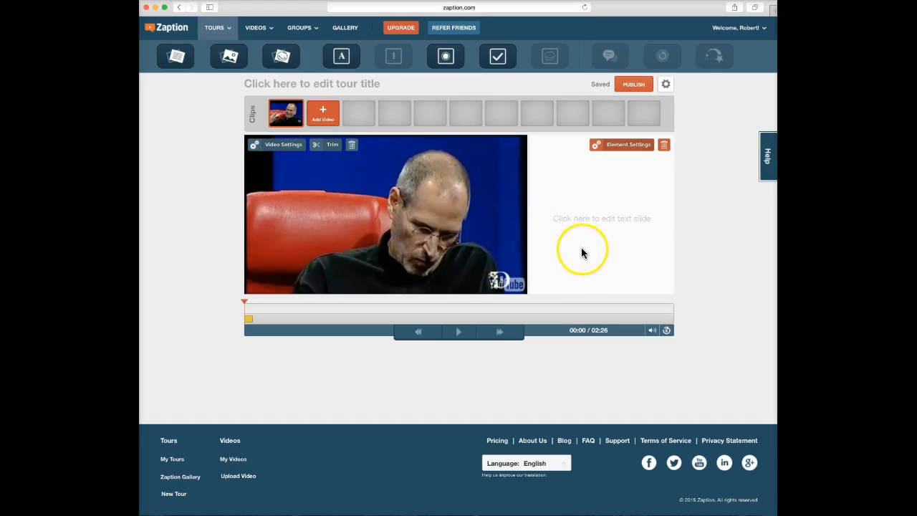
click(593, 215)
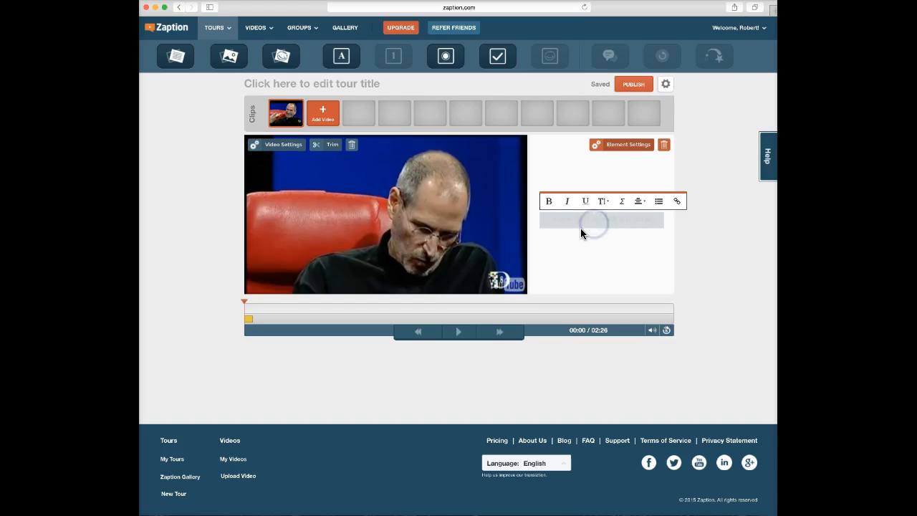
text(Steve Jobs on Managment)
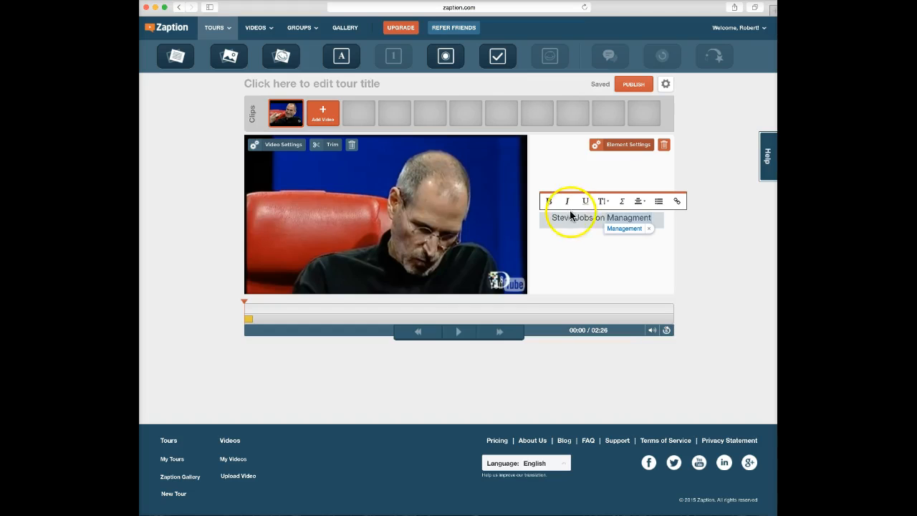
click(620, 246)
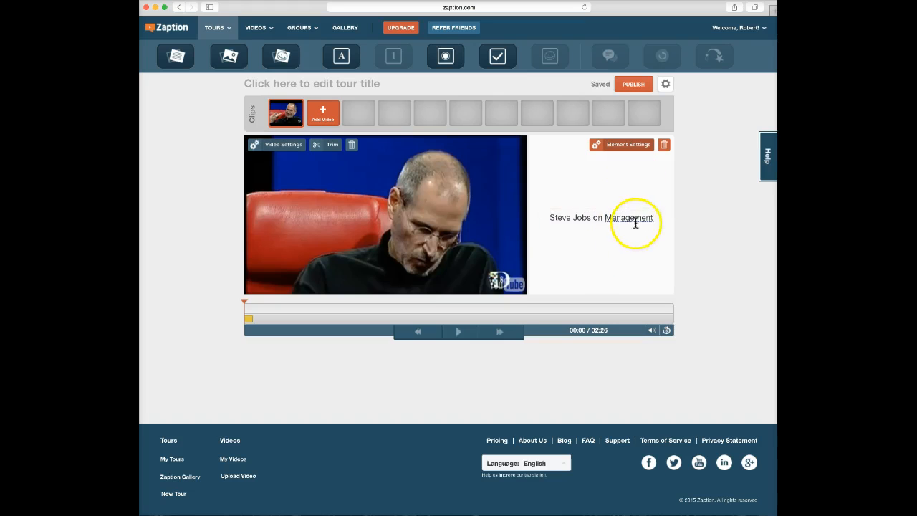
Check the title text's font size choices, leaving the size unchanged.
click(637, 221)
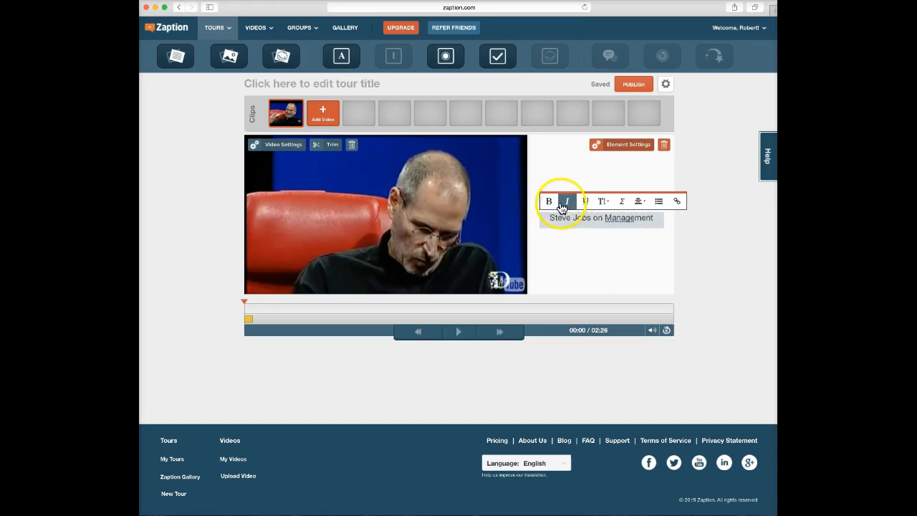
click(609, 204)
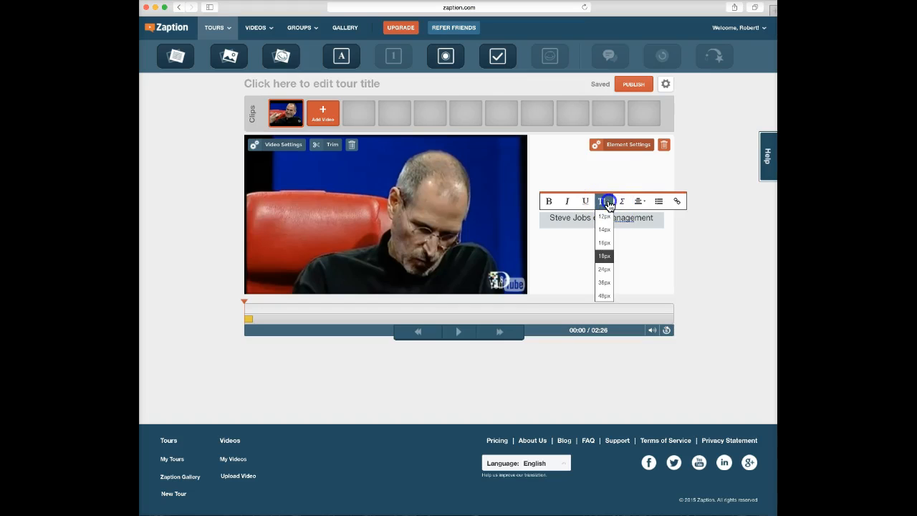
click(608, 204)
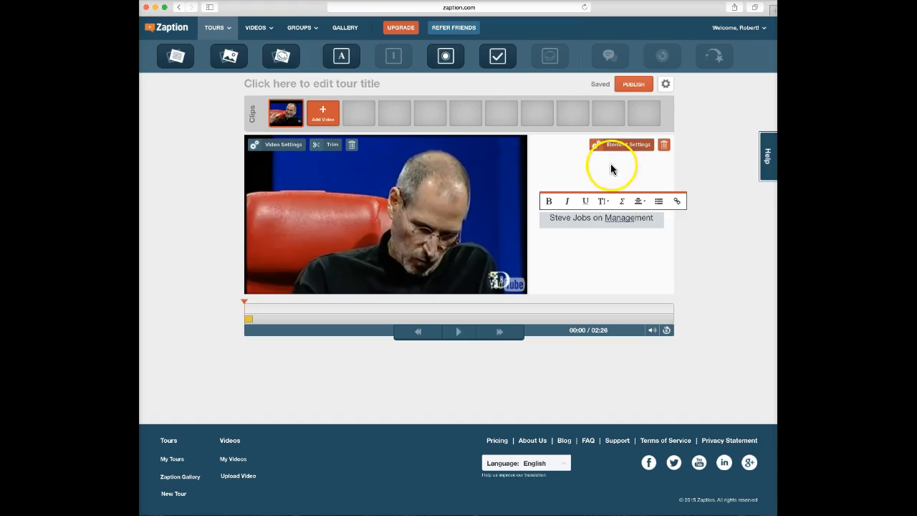
Place the title text screen on the video window and shorten it to 2.0 seconds.
click(625, 146)
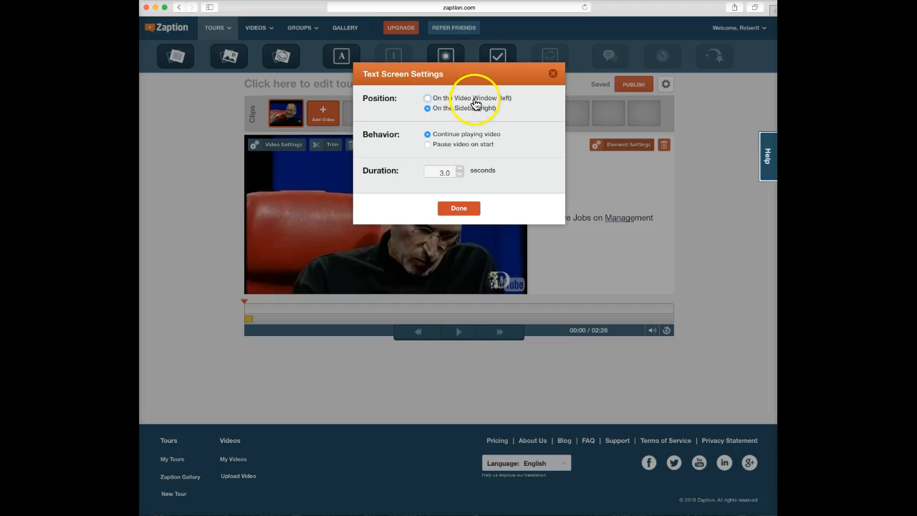
click(427, 98)
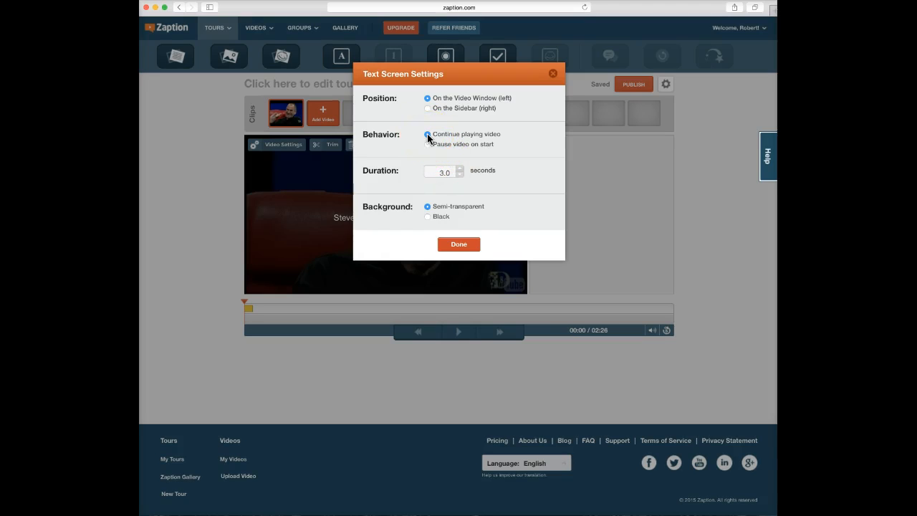
click(459, 175)
click(458, 245)
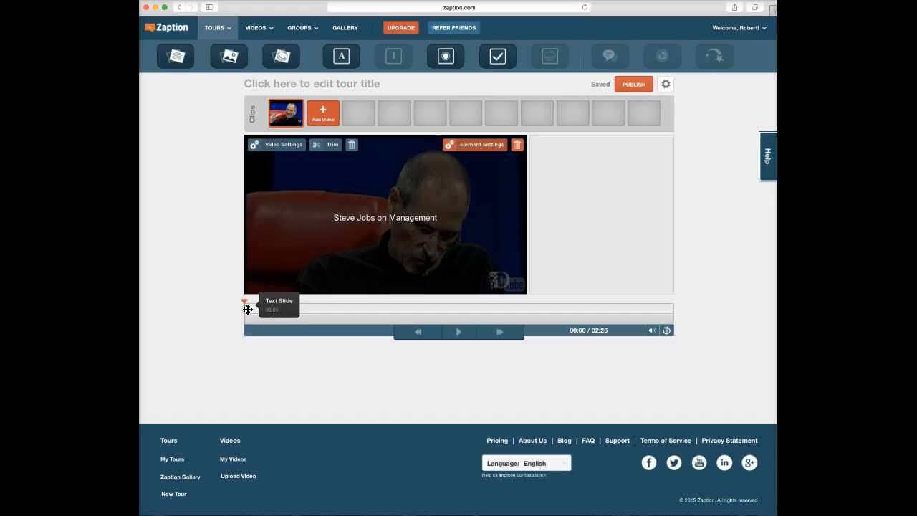
Play the clip to preview the title overlay, pausing at 00:09.
click(289, 303)
click(458, 331)
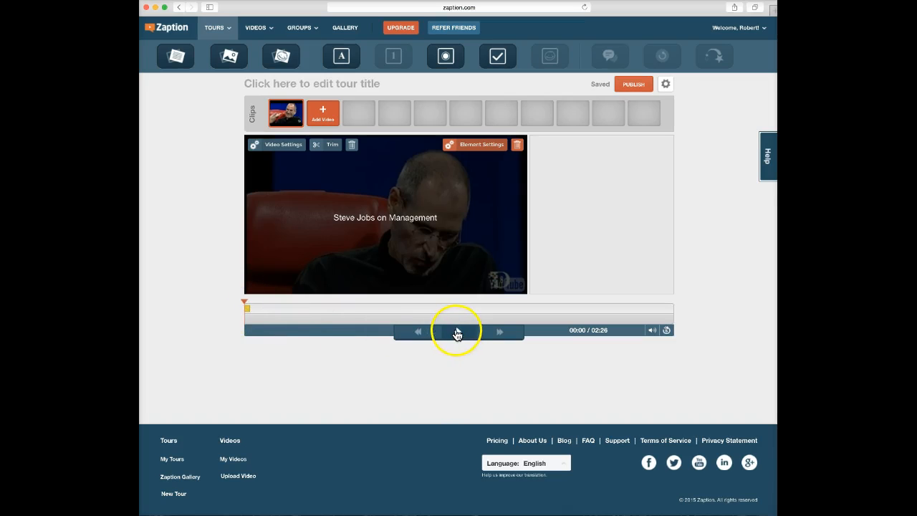
click(409, 233)
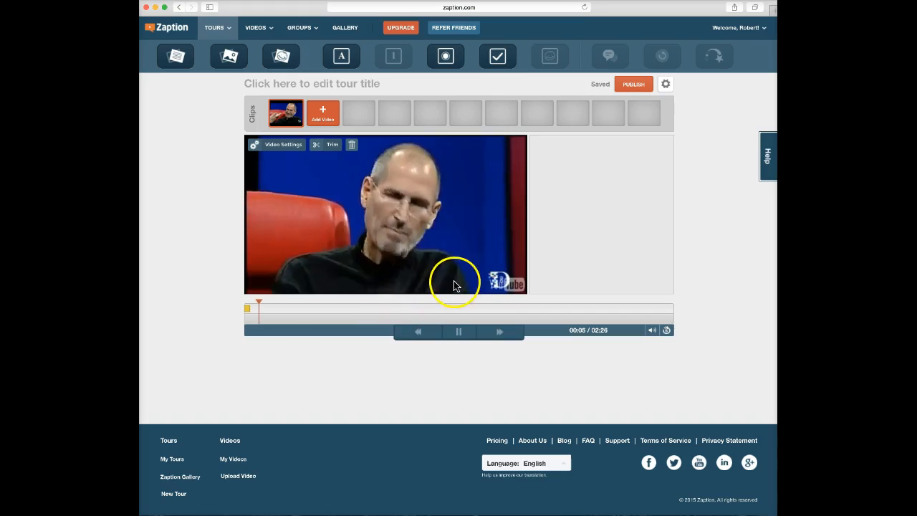
click(459, 333)
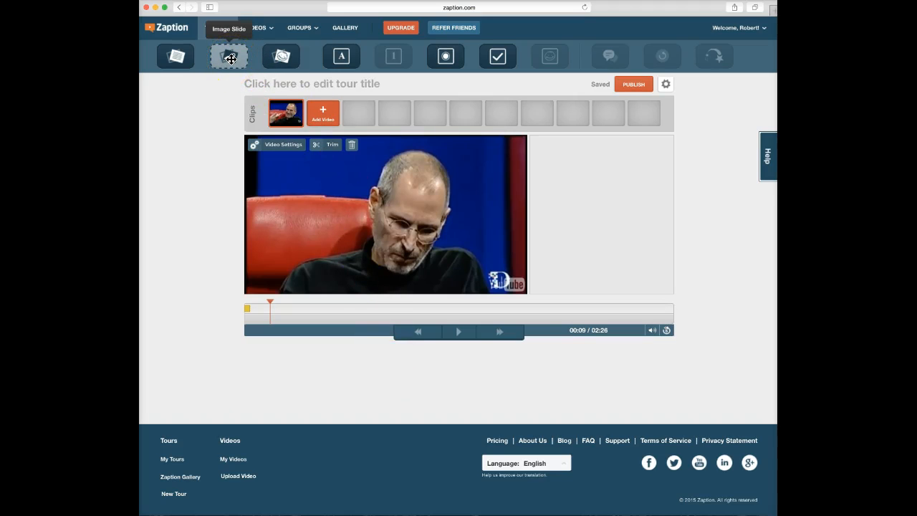
Add a sidebar image screen at 00:09 with business_wordle.jpeg, centred and enlarged.
drag(230, 58, 589, 226)
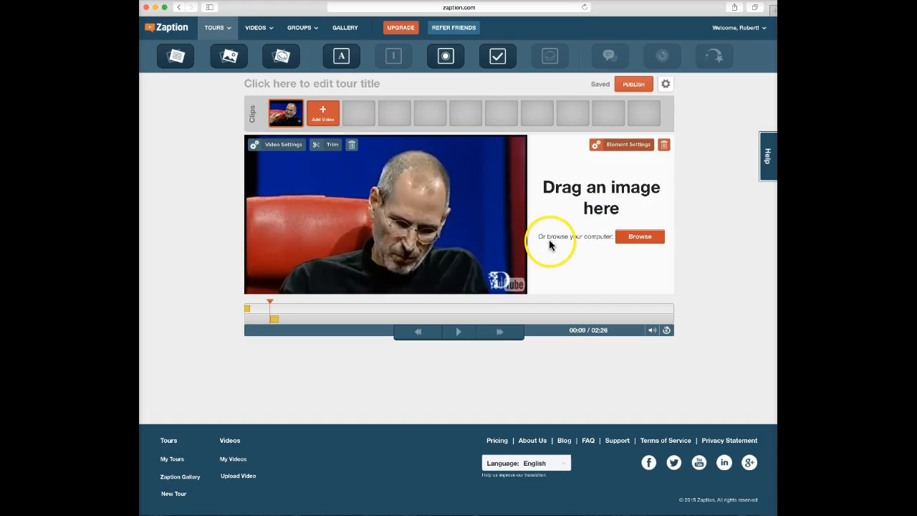
click(644, 242)
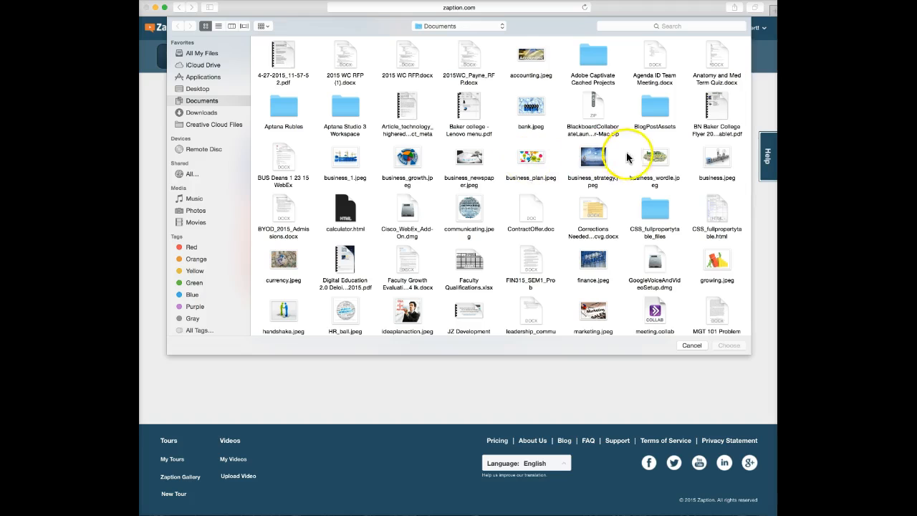
click(653, 159)
click(729, 345)
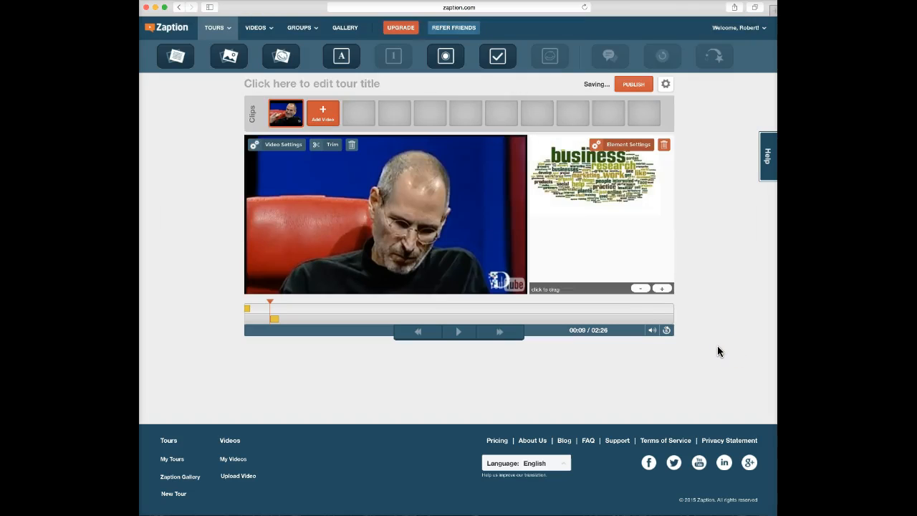
drag(590, 175, 598, 210)
click(662, 289)
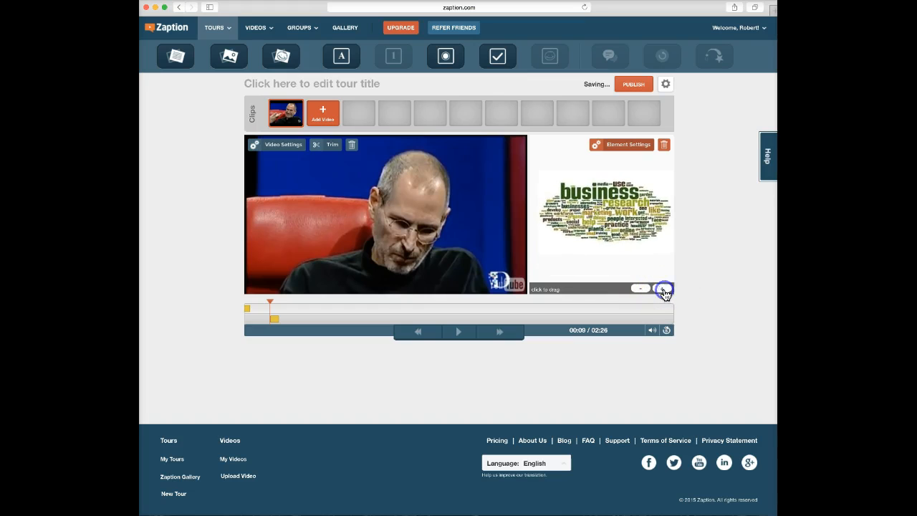
drag(623, 227, 616, 225)
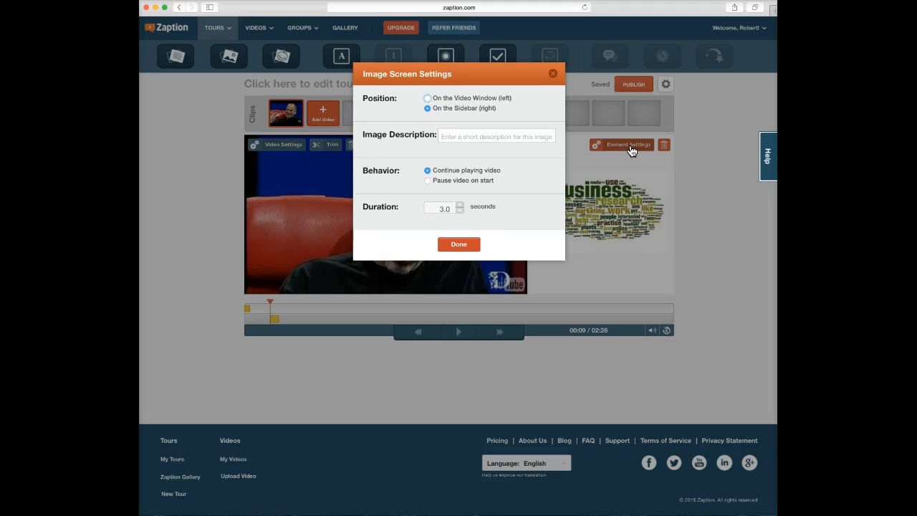
Leave the word-cloud image screen's settings at their defaults and close the settings window.
click(484, 187)
click(456, 248)
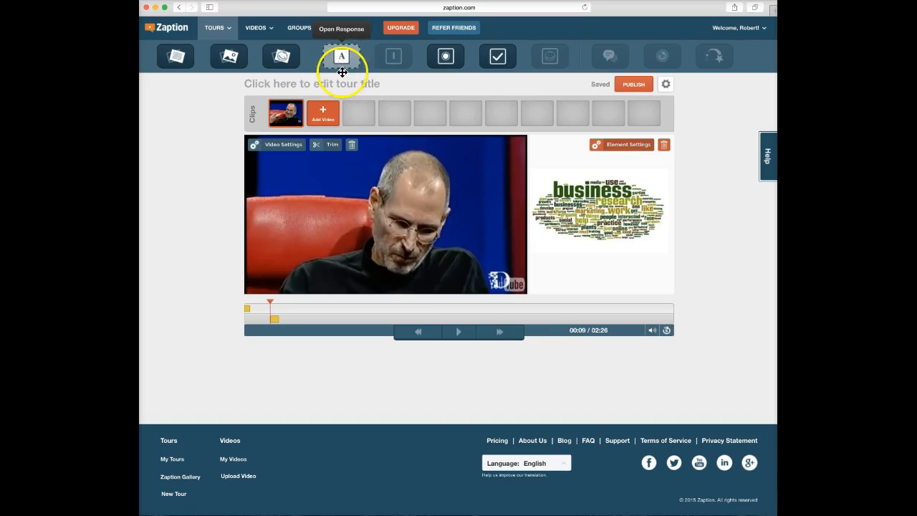
Try the Numerical Response (Pro) tool, then play the clip past the word cloud and pause at 00:18.
click(396, 57)
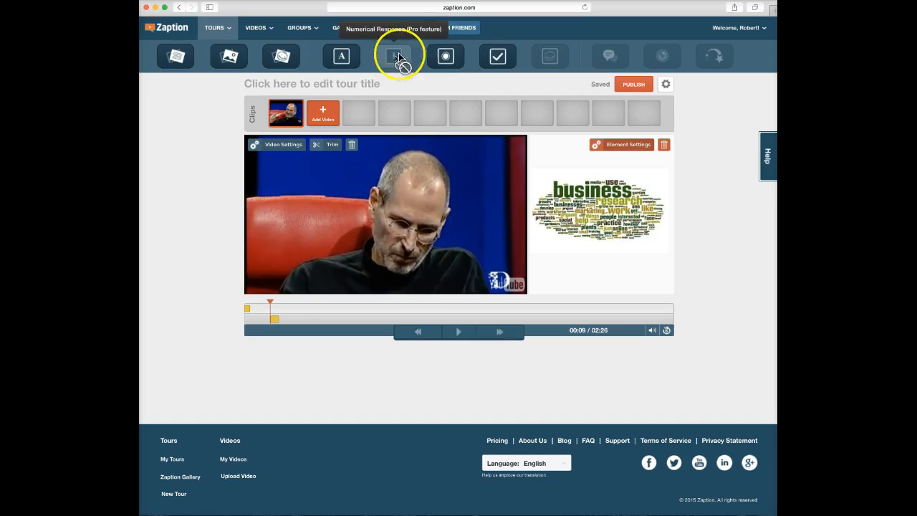
click(401, 58)
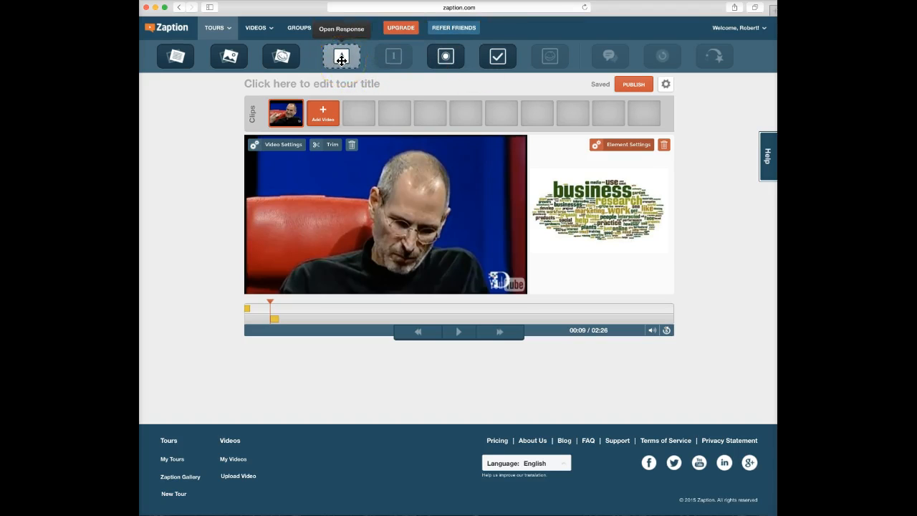
click(459, 332)
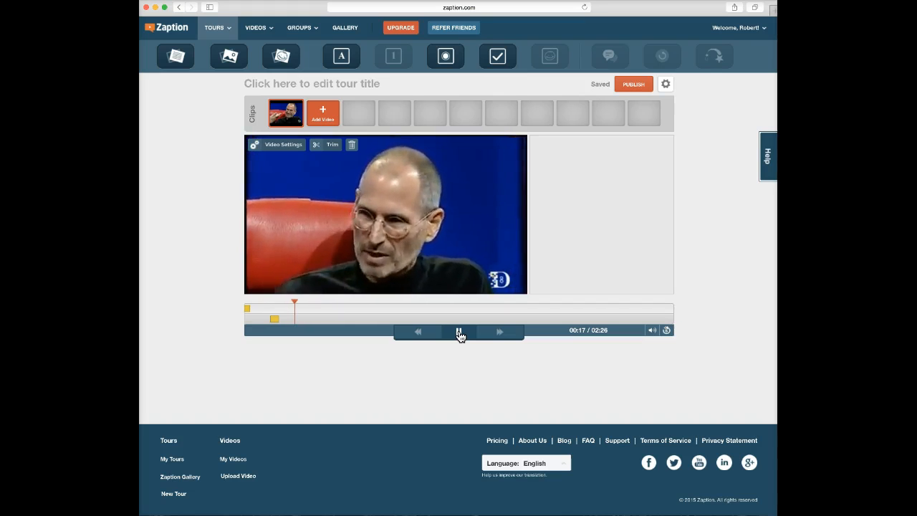
click(459, 332)
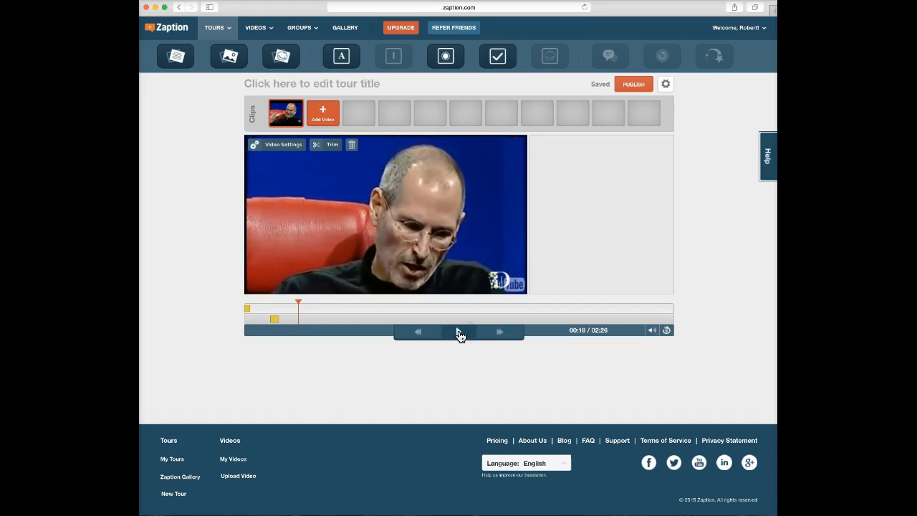
click(342, 58)
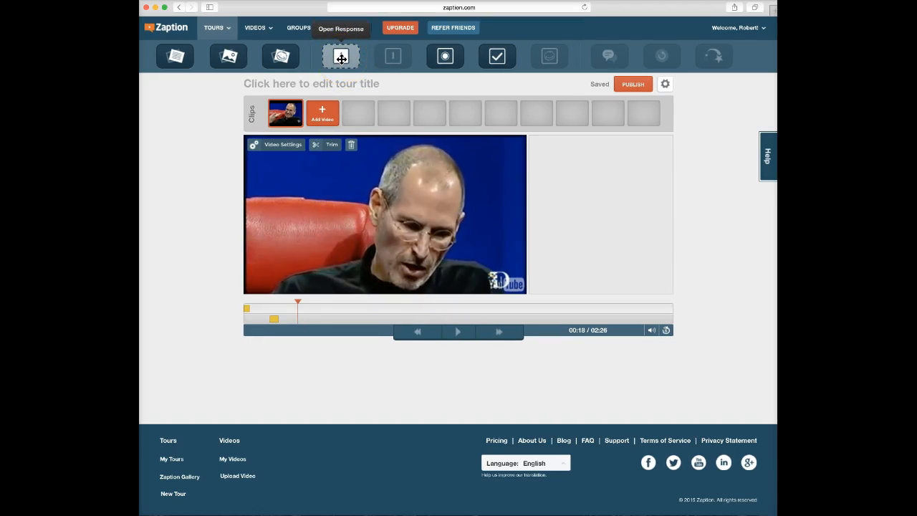
Place an open-response question at 00:18 asking 'Describe the best team you have every been on.' and open its settings.
mouse_move(342, 58)
mouse_down()
mouse_move(378, 110)
mouse_move(600, 214)
mouse_up()
click(586, 165)
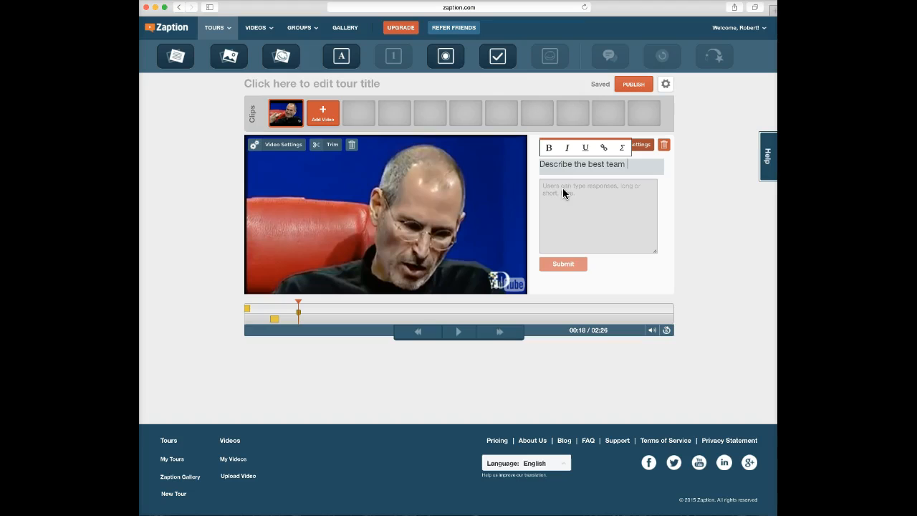
text(e every been on.)
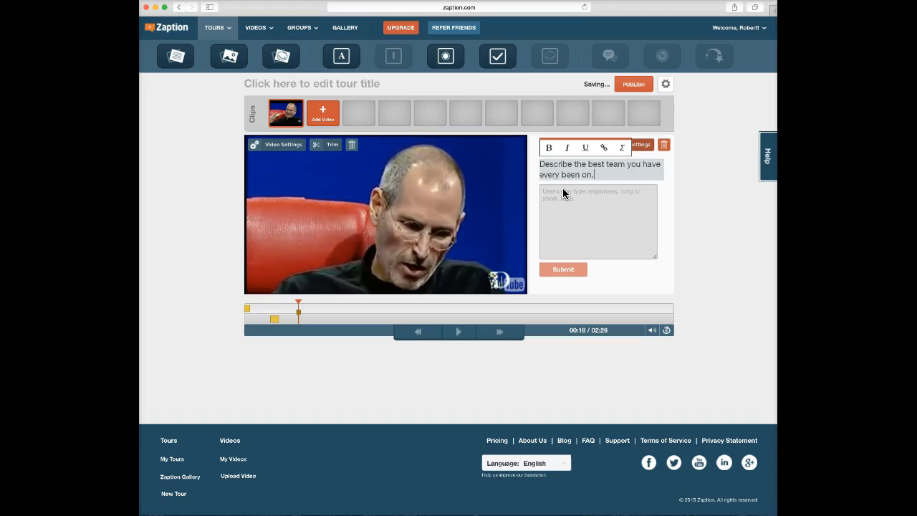
click(590, 237)
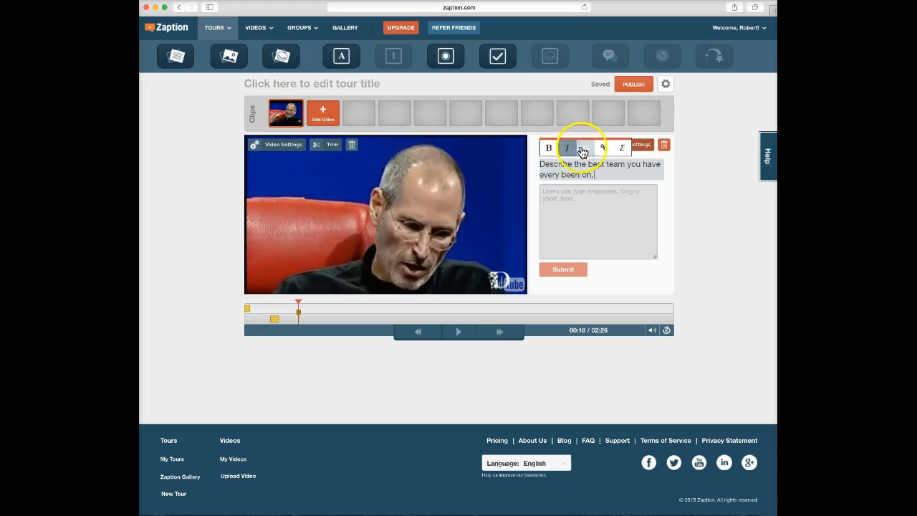
click(614, 280)
click(622, 145)
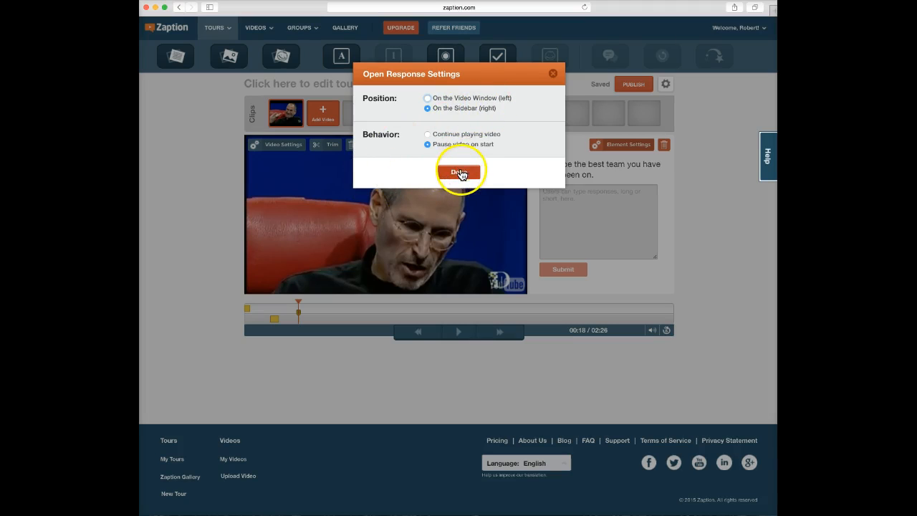
Keep the question on the sidebar with pause video, then resume playback toward 00:27.
click(458, 173)
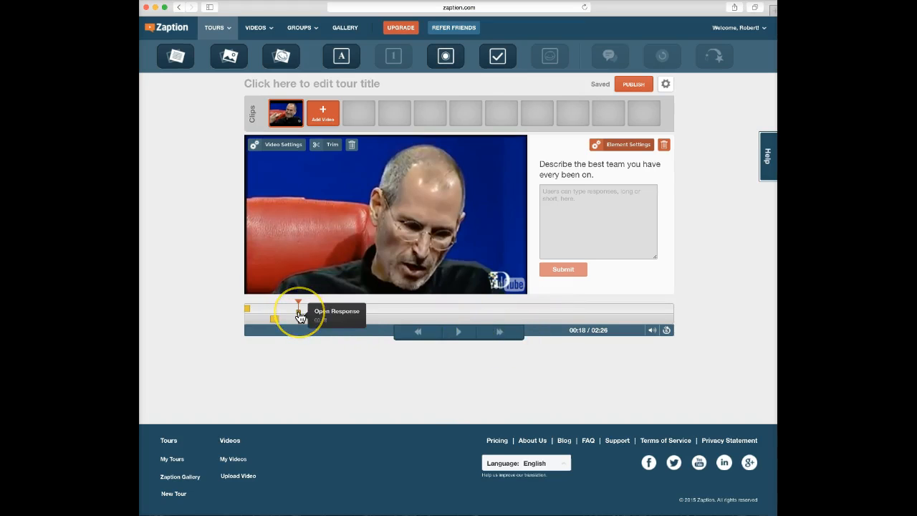
click(459, 333)
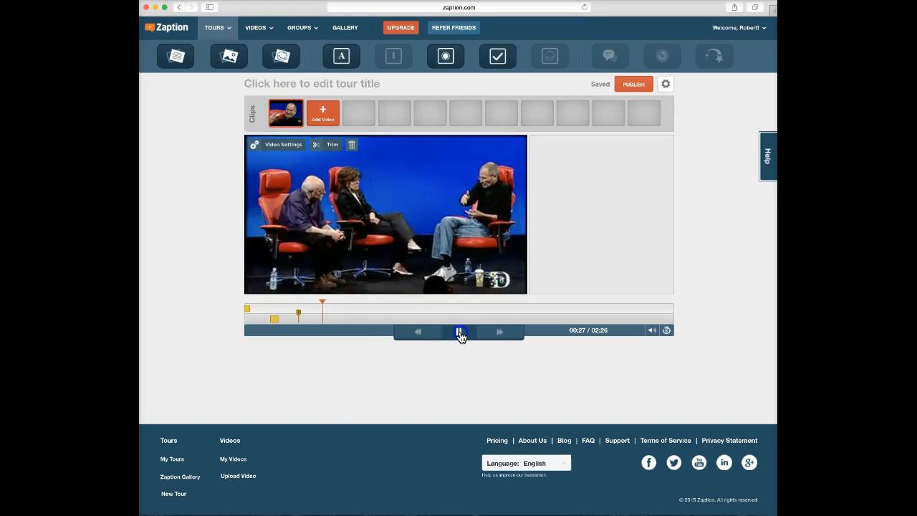
Pause at 00:27 and add a multiple-choice question asking 'Have you every been a leader of a team?'.
click(459, 332)
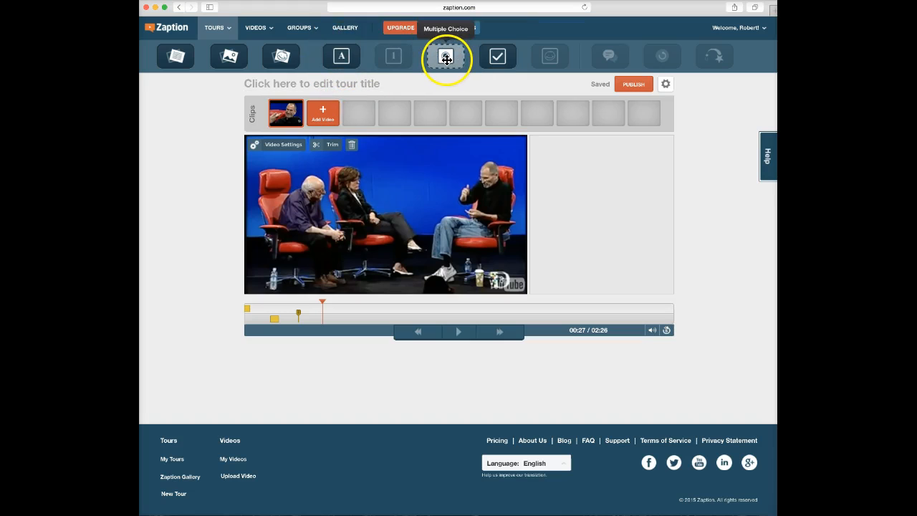
drag(446, 57, 605, 210)
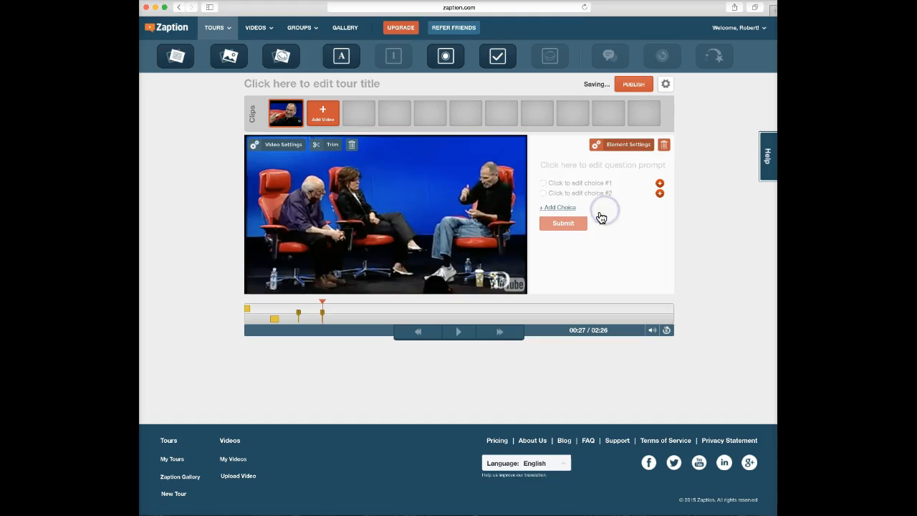
click(591, 166)
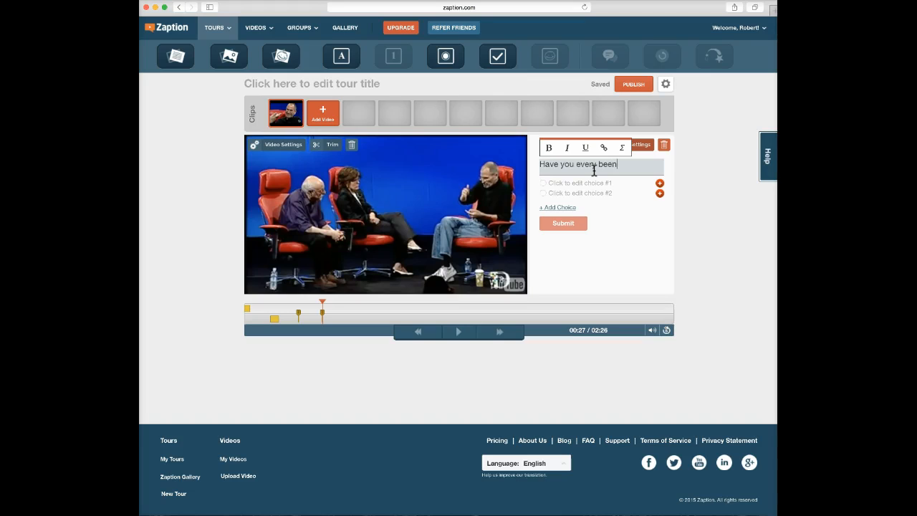
text(f a team?)
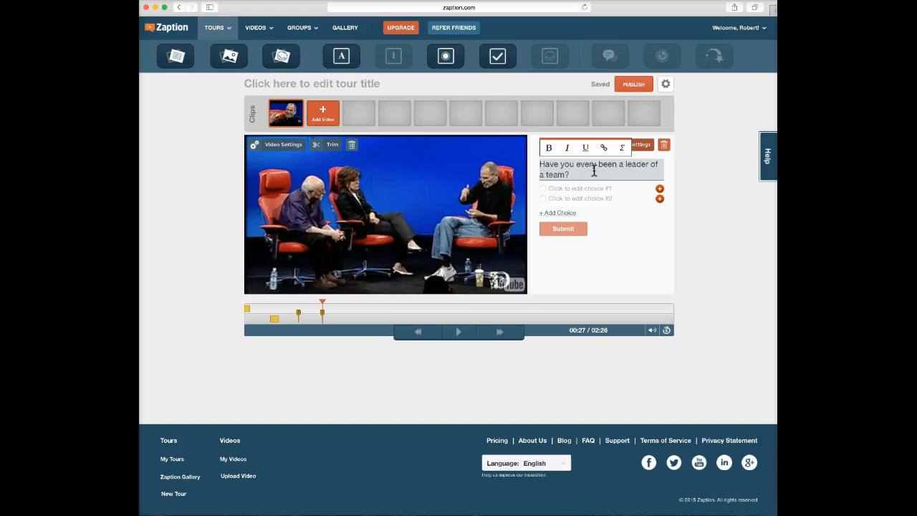
Fill in the answer choices YES, NO and 'Shared leadership with another'.
click(558, 188)
text(Yes)
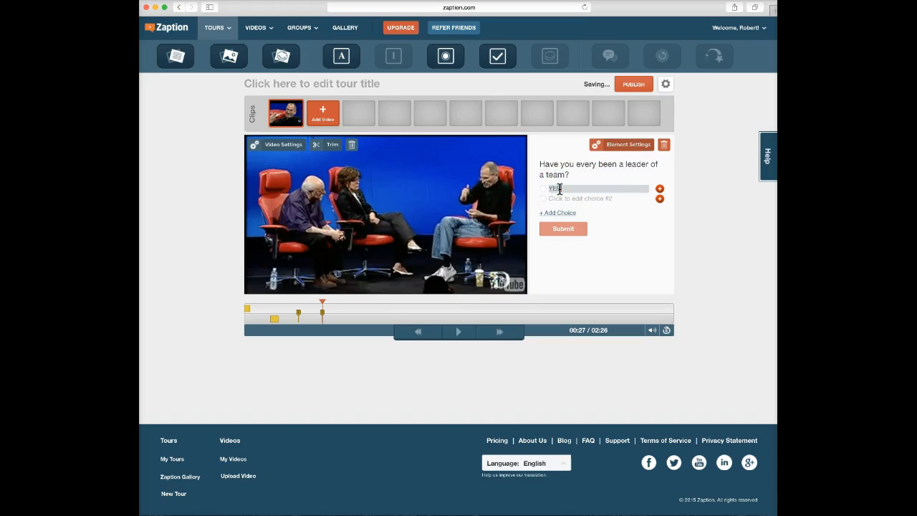
click(550, 198)
text(NO)
click(560, 214)
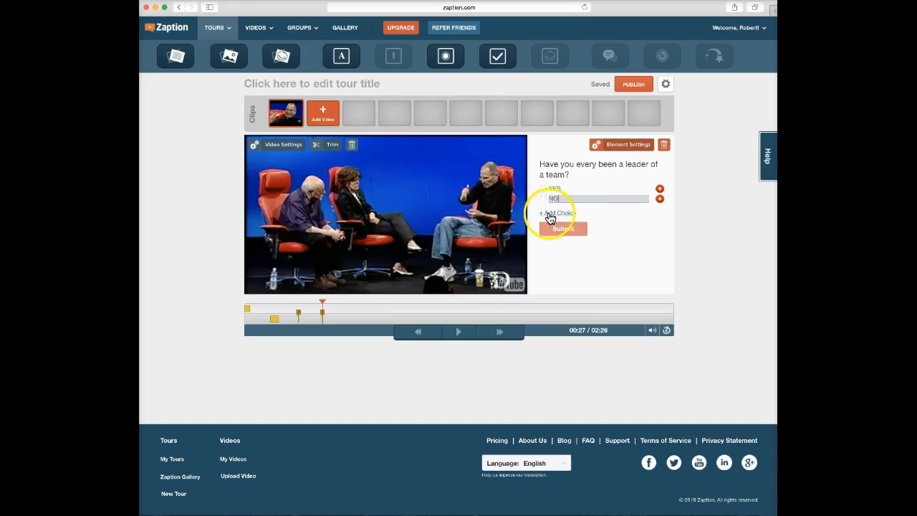
click(555, 213)
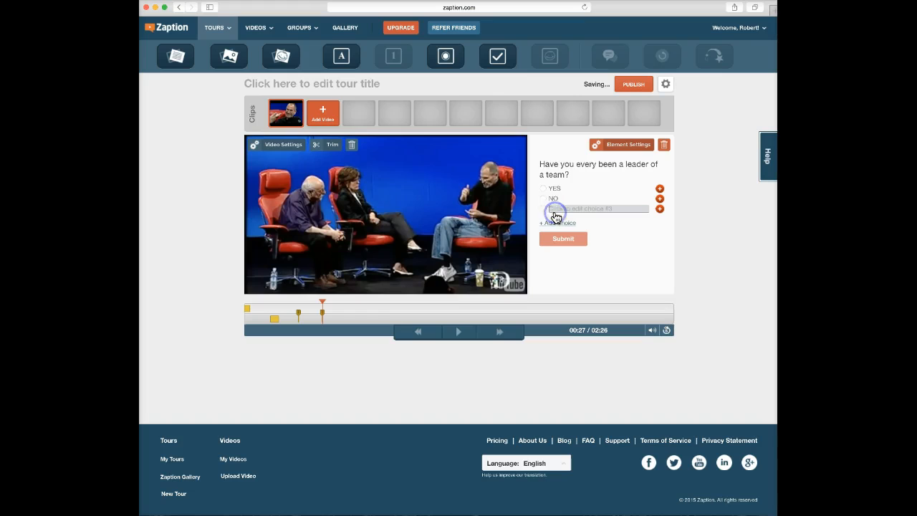
text(S)
text(hared leadership with another)
click(628, 262)
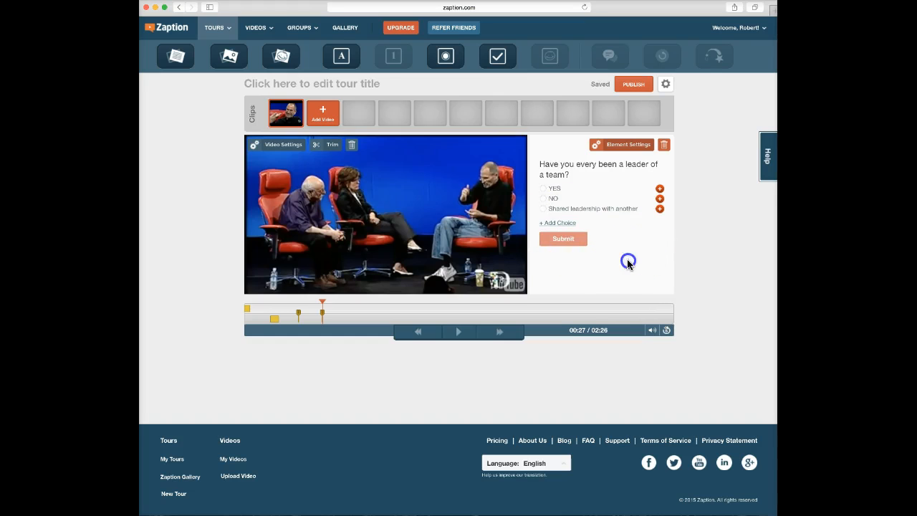
Review the Multiple Choice Settings, close them unchanged, and bring up the tour's gear menu.
click(629, 146)
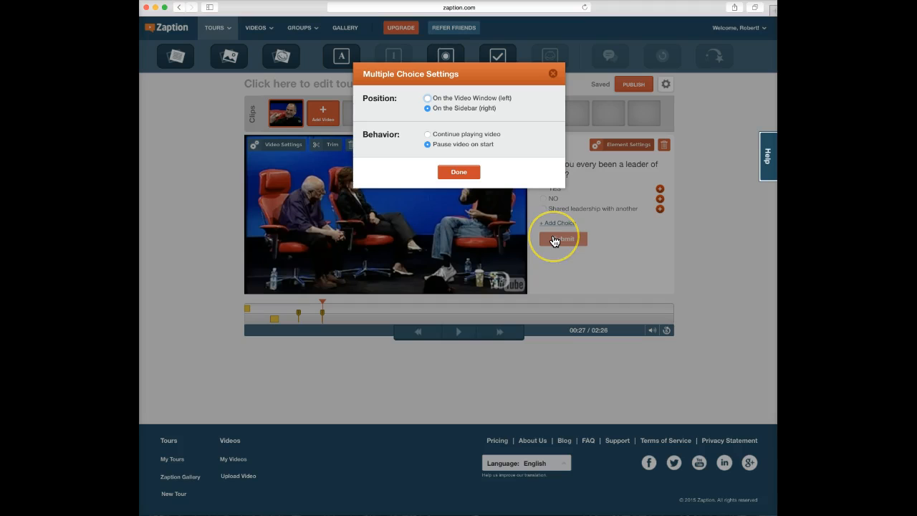
click(552, 75)
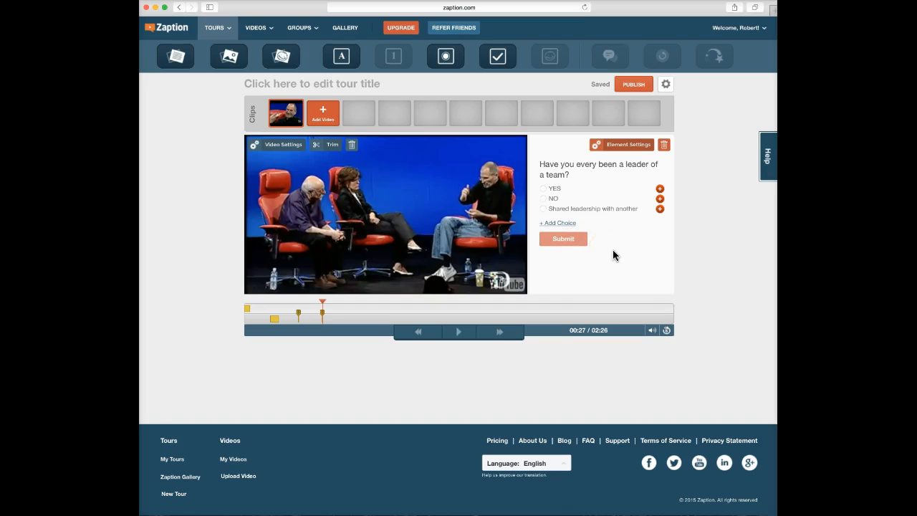
click(666, 85)
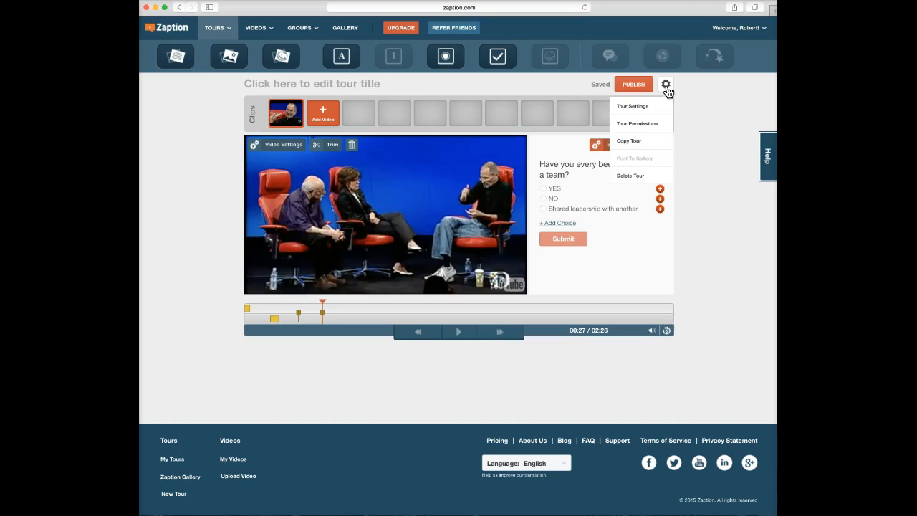
Enter 'Steve Jobs on Managing People' as the intro text in Tour Settings and save.
click(639, 107)
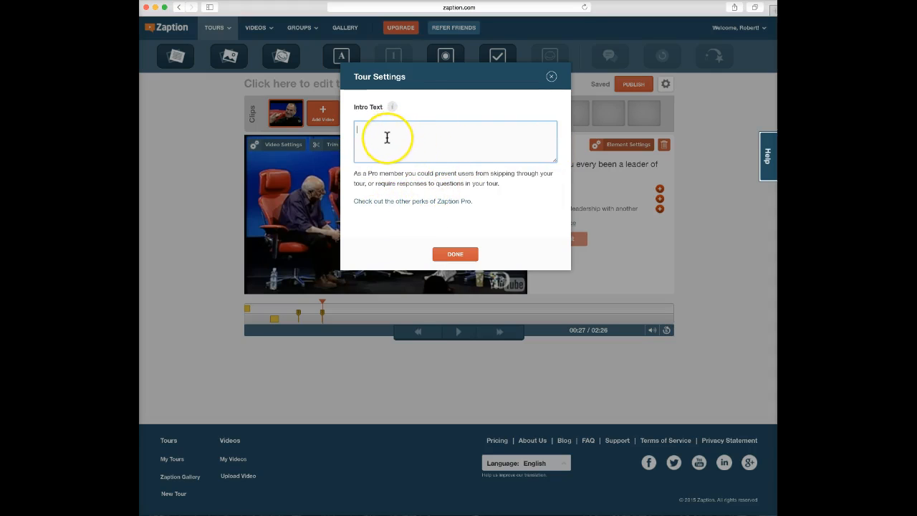
text(Steve Jobs on Managing People)
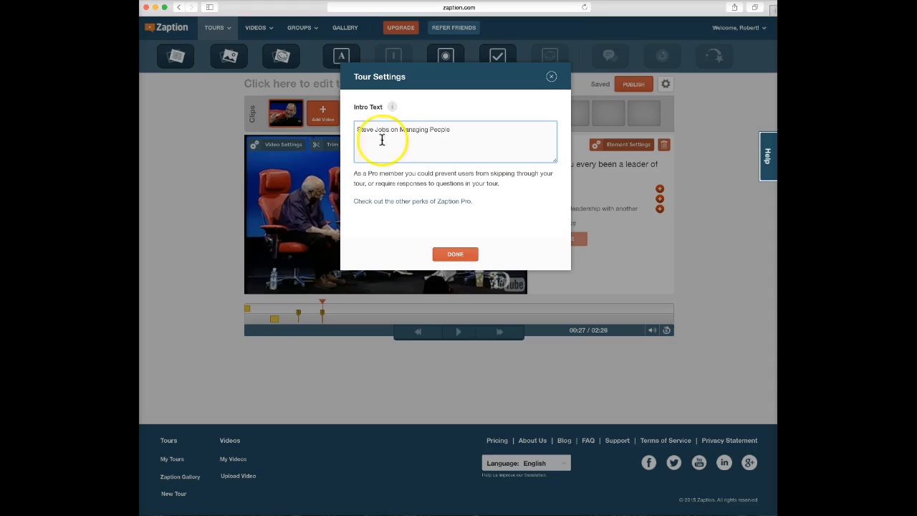
click(450, 257)
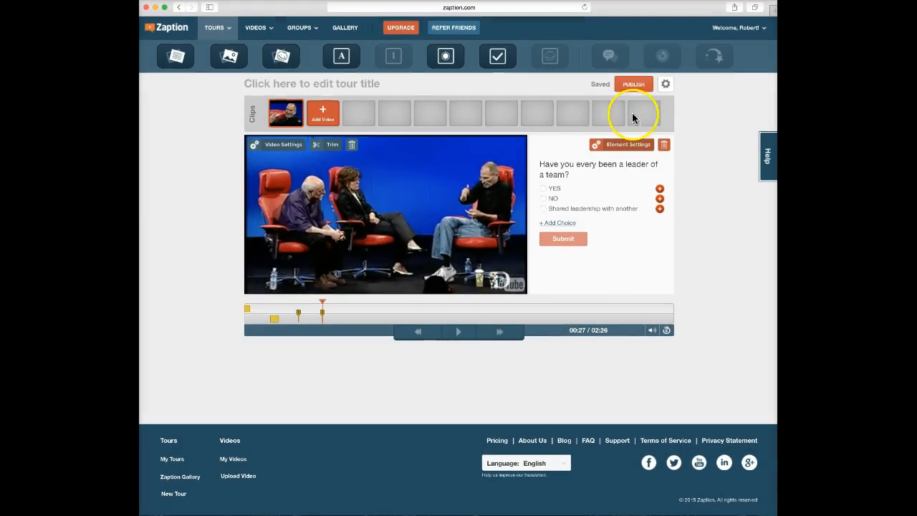
Reopen Tour Settings to verify the intro text, then return to the tour options menu.
click(664, 83)
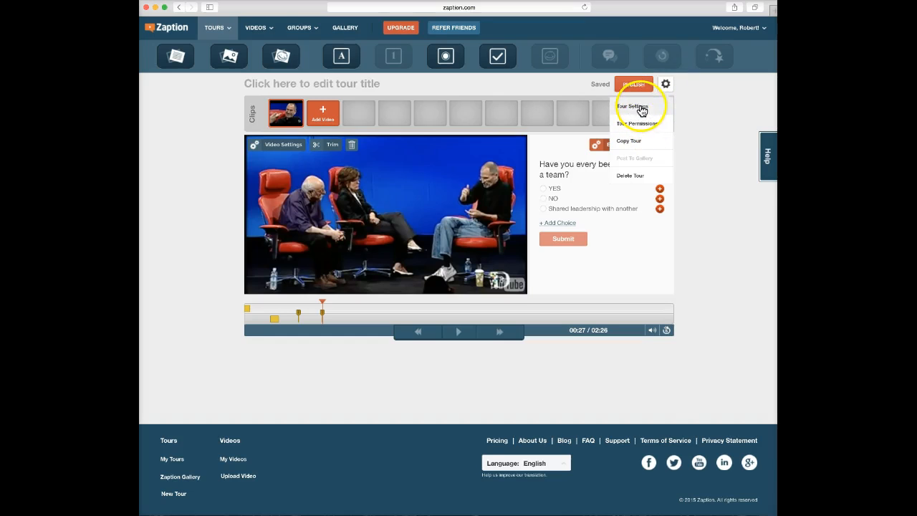
click(640, 107)
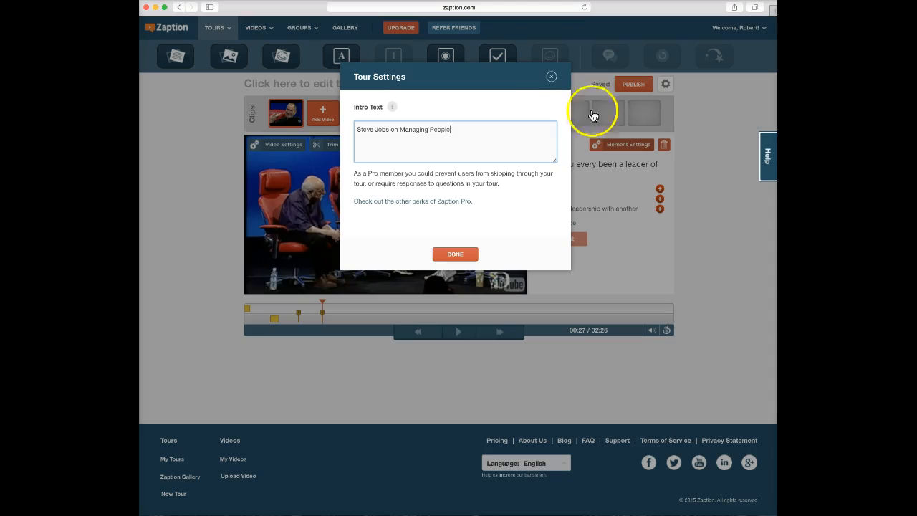
click(455, 254)
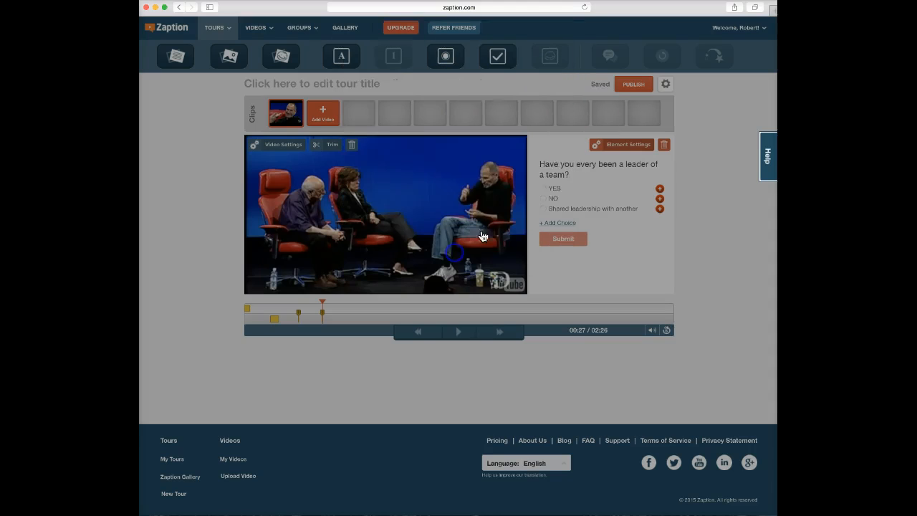
click(665, 86)
click(643, 125)
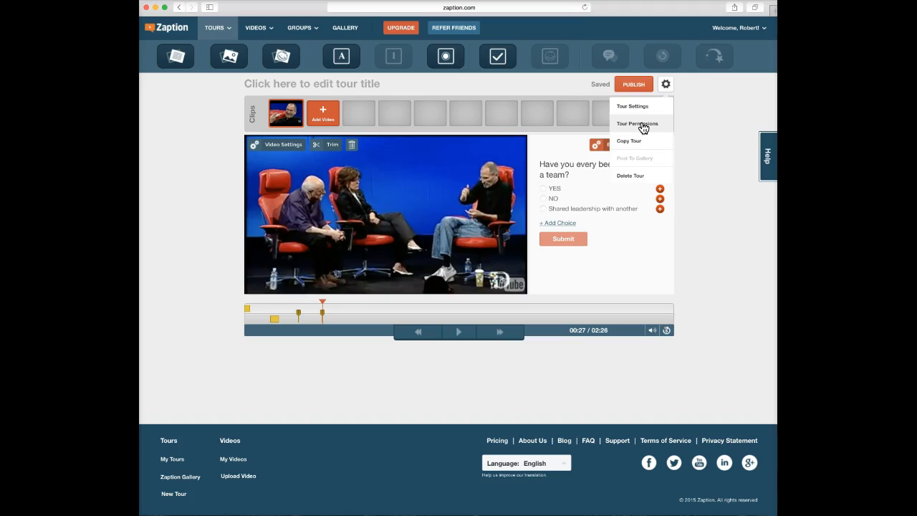
Check Tour Permissions: anyone with the link can view, only the owner can edit; then close it.
click(642, 125)
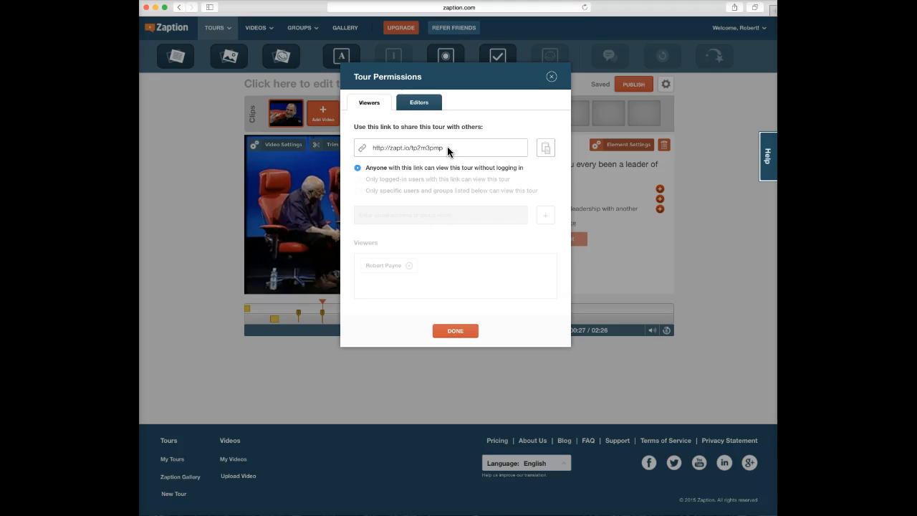
click(421, 102)
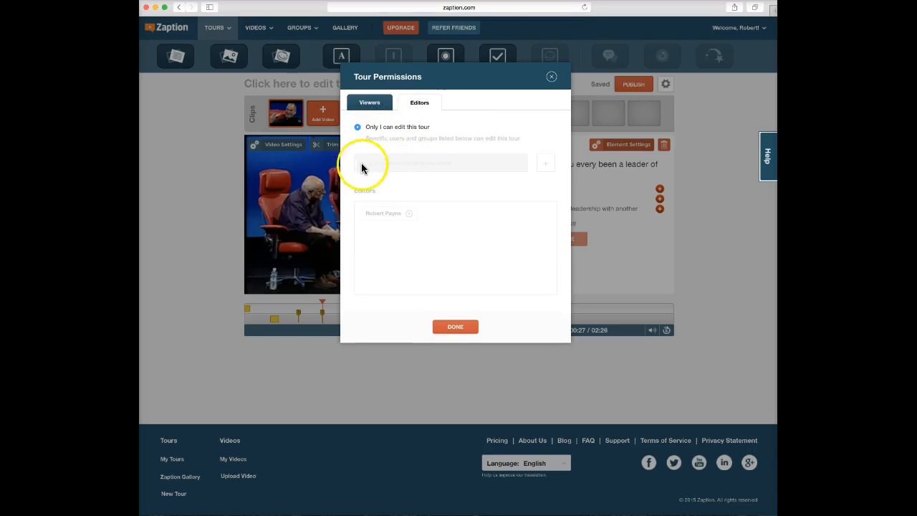
click(551, 77)
click(558, 242)
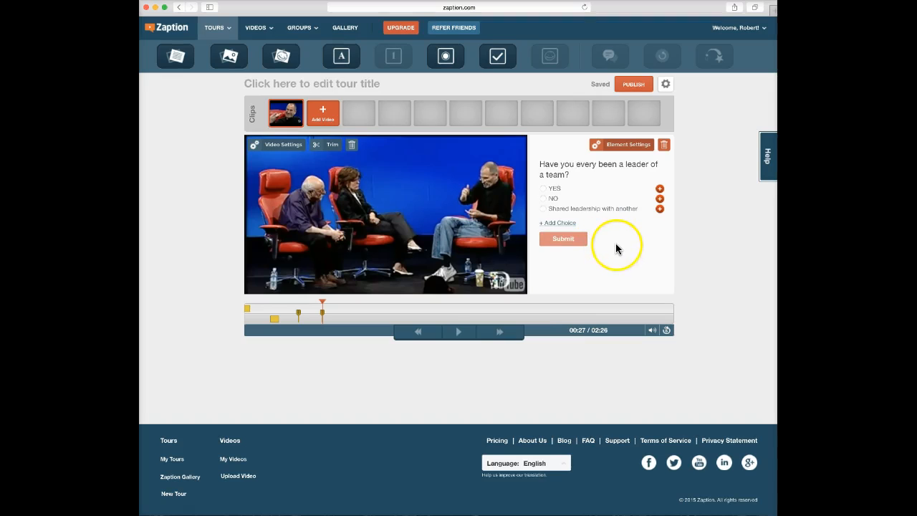
click(284, 146)
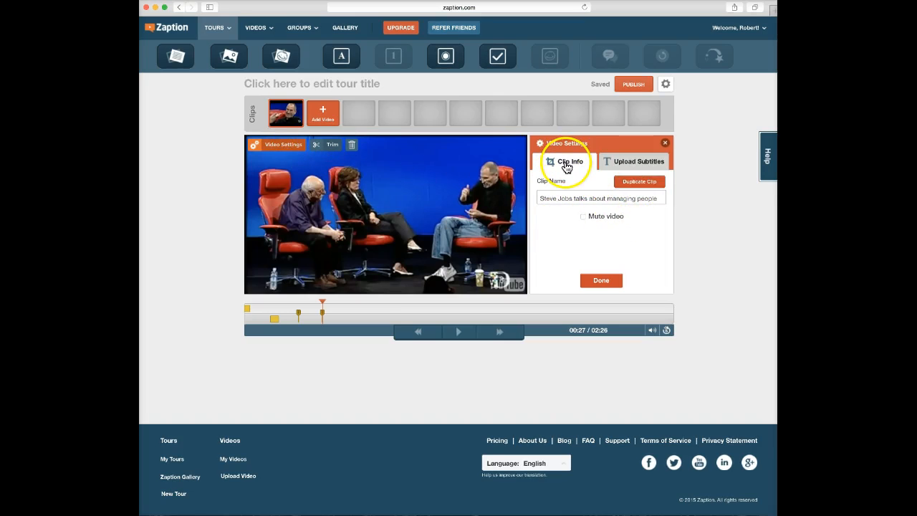
click(625, 164)
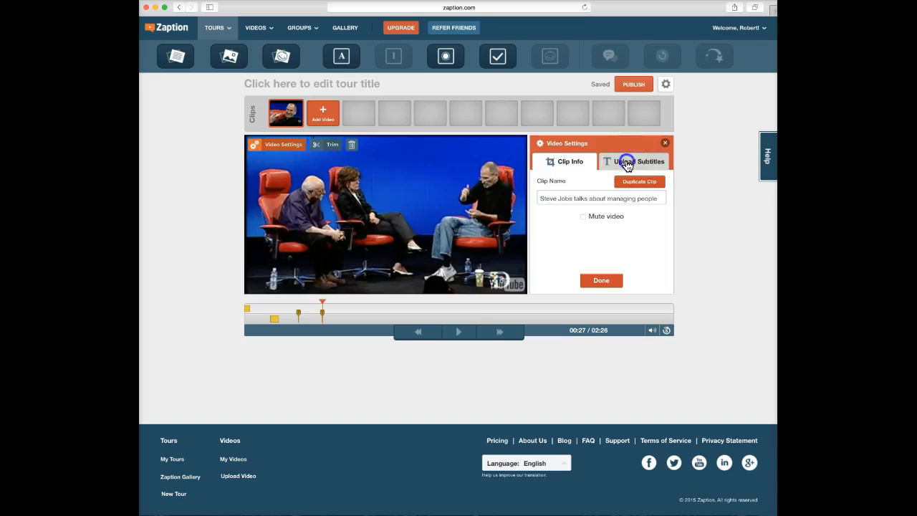
click(569, 169)
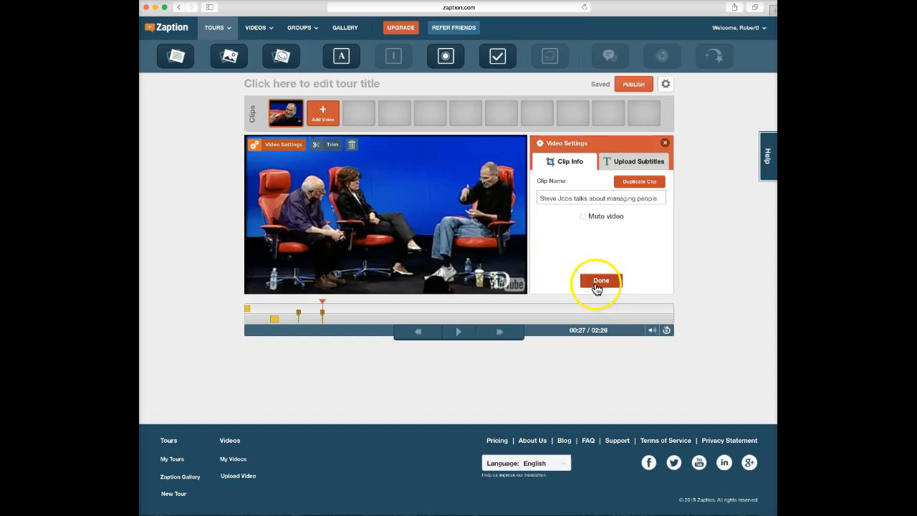
click(599, 286)
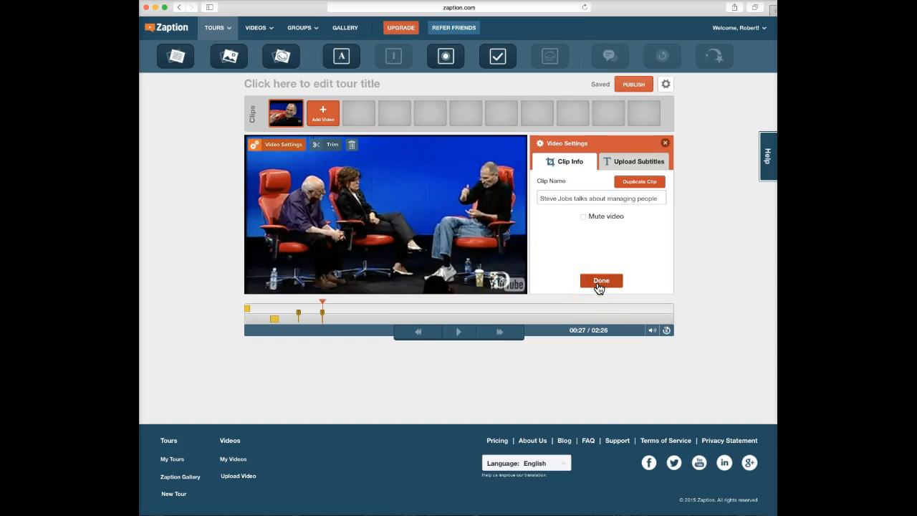
After one cancelled attempt, publish the tour titled 'Steve Jobs on Managing People'.
click(631, 85)
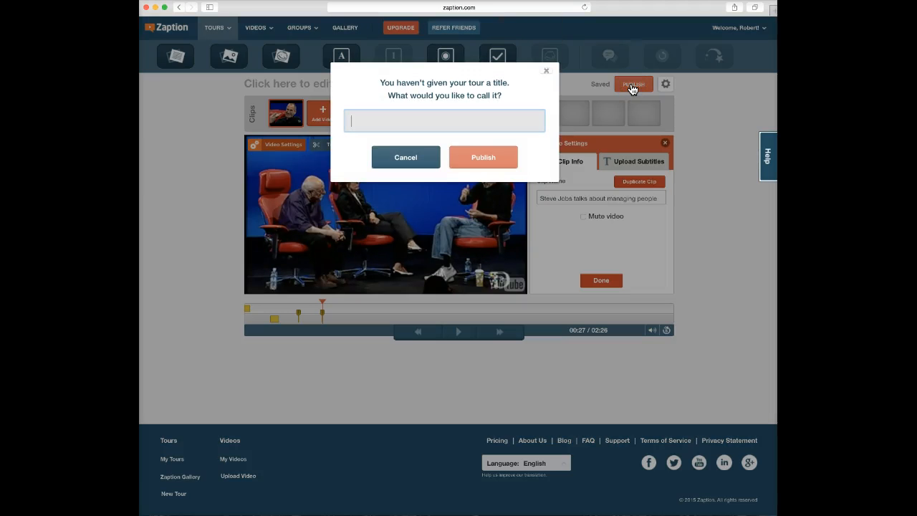
click(381, 120)
click(416, 155)
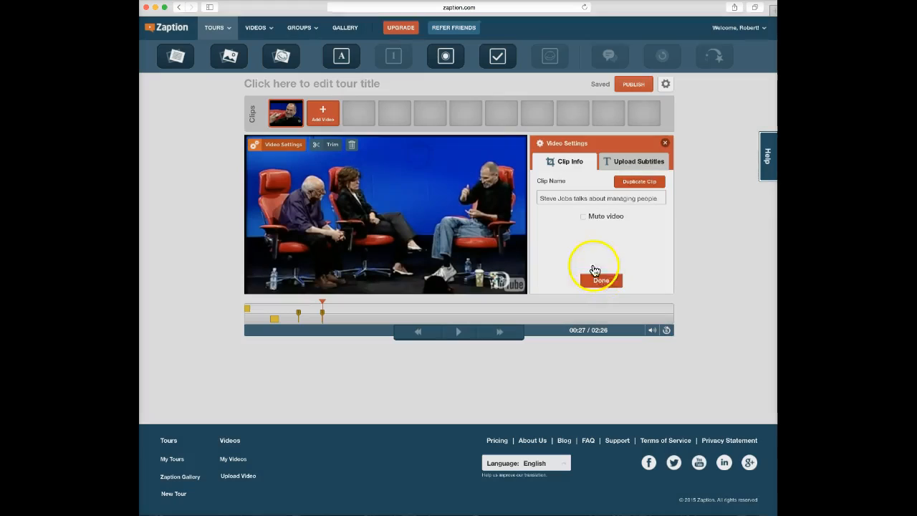
click(598, 279)
click(638, 84)
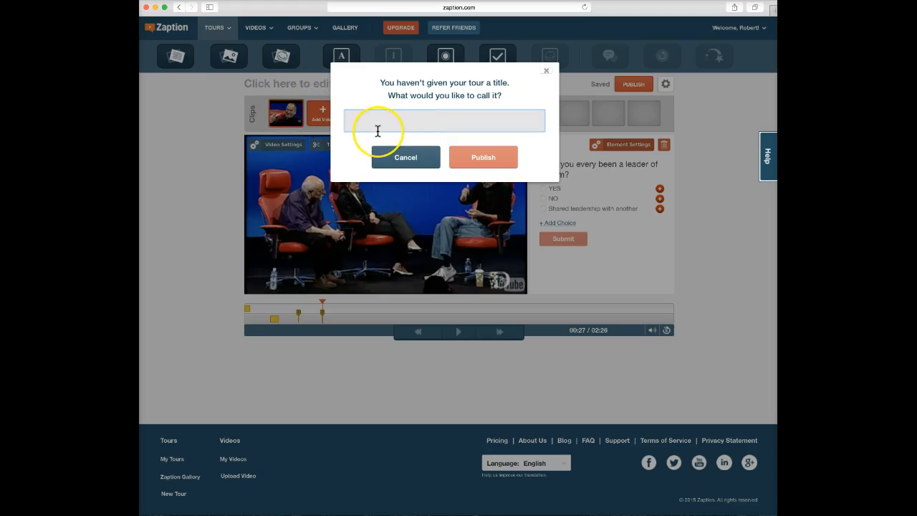
text(Steve Jobs on Managing People)
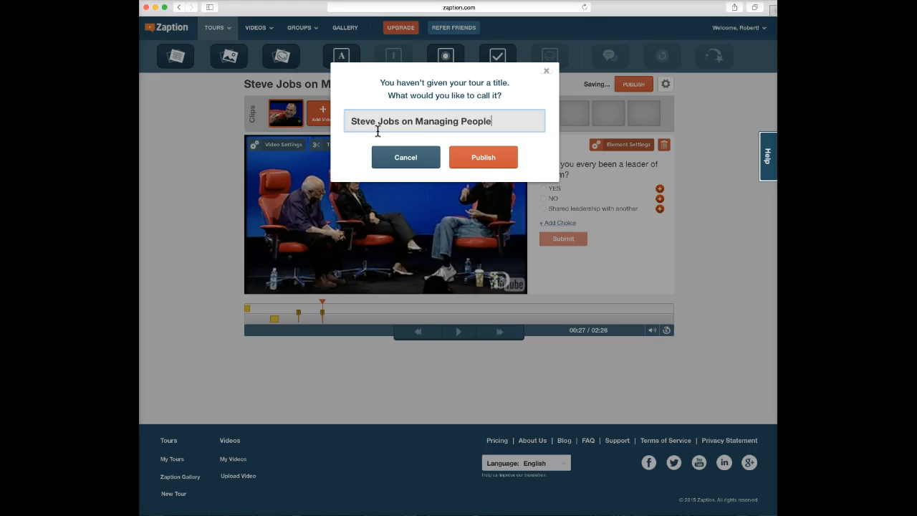
click(473, 155)
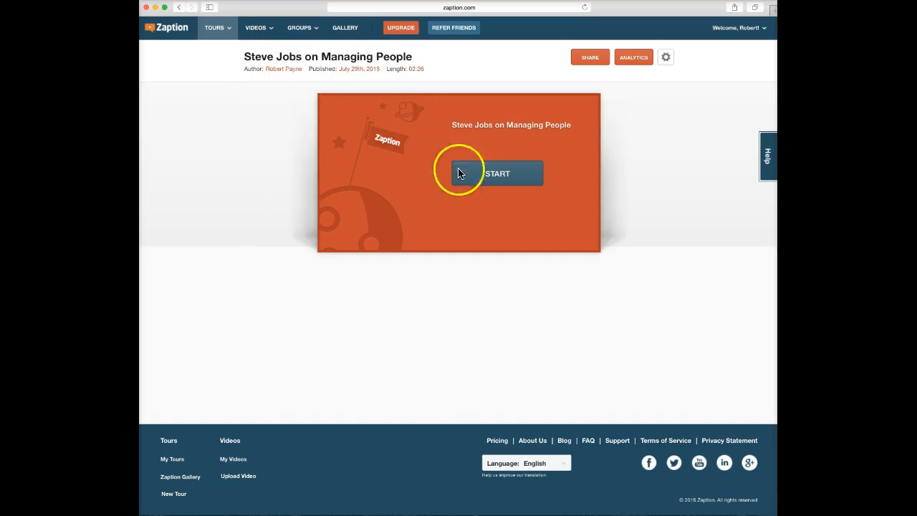
Start the published tour, look over its gear-menu options, and open its Tour Analytics page.
click(499, 180)
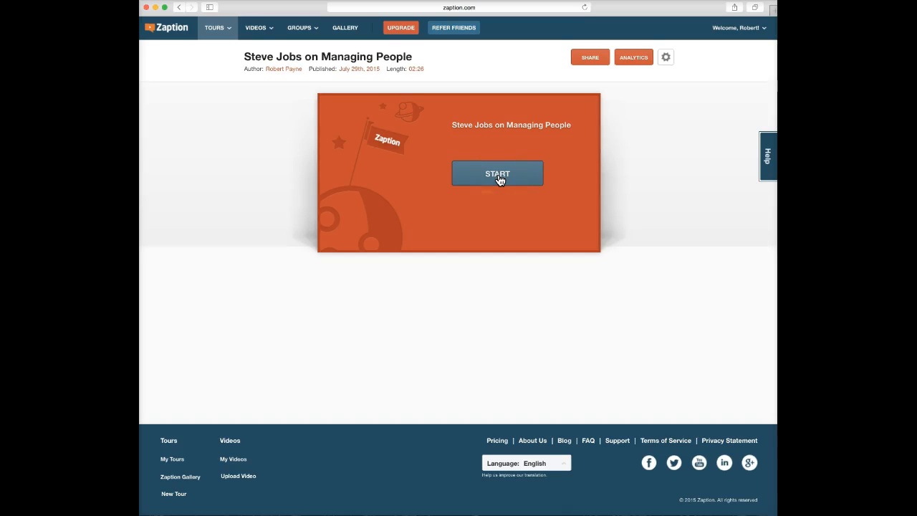
click(666, 57)
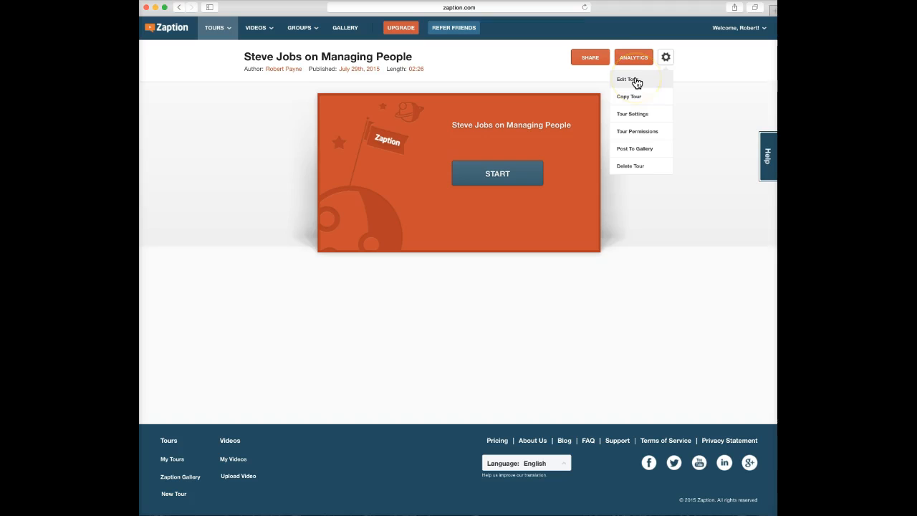
click(634, 118)
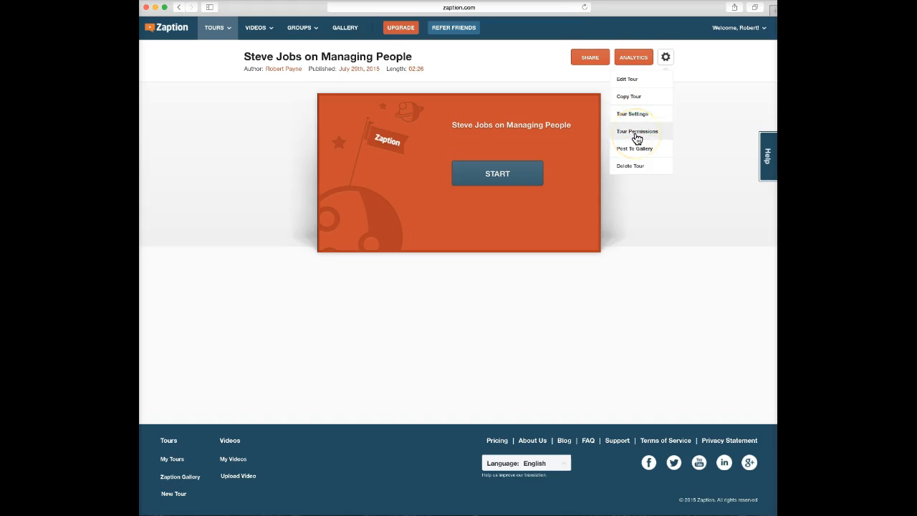
click(634, 59)
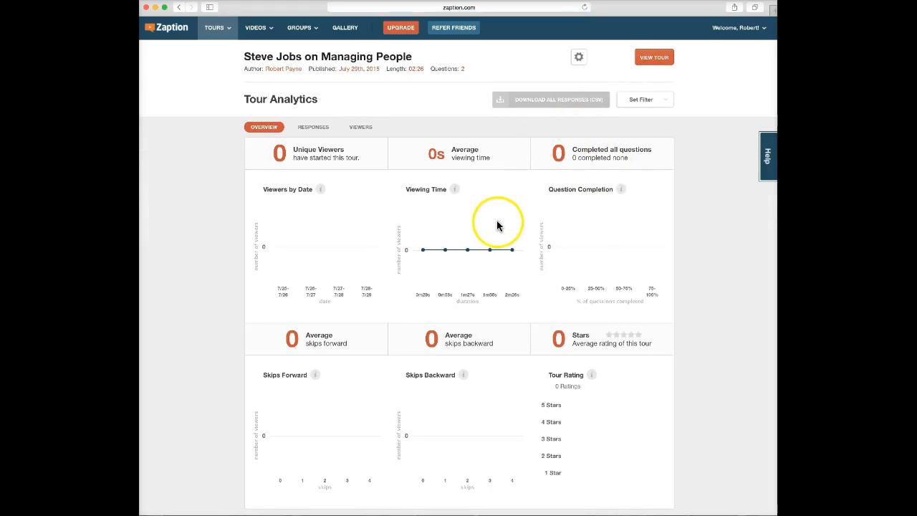
Scroll through the tour's Overview statistics charts and back to the top.
scroll(496, 226, down, 2)
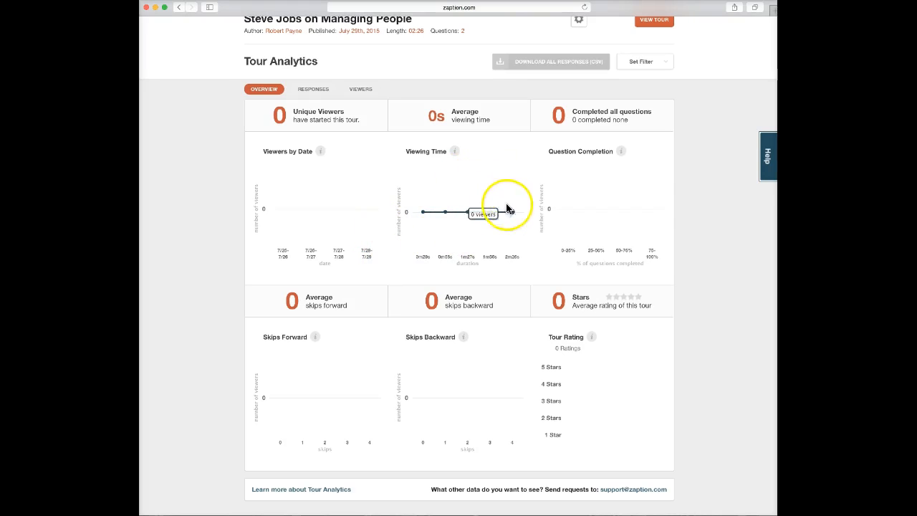
scroll(480, 236, down, 1)
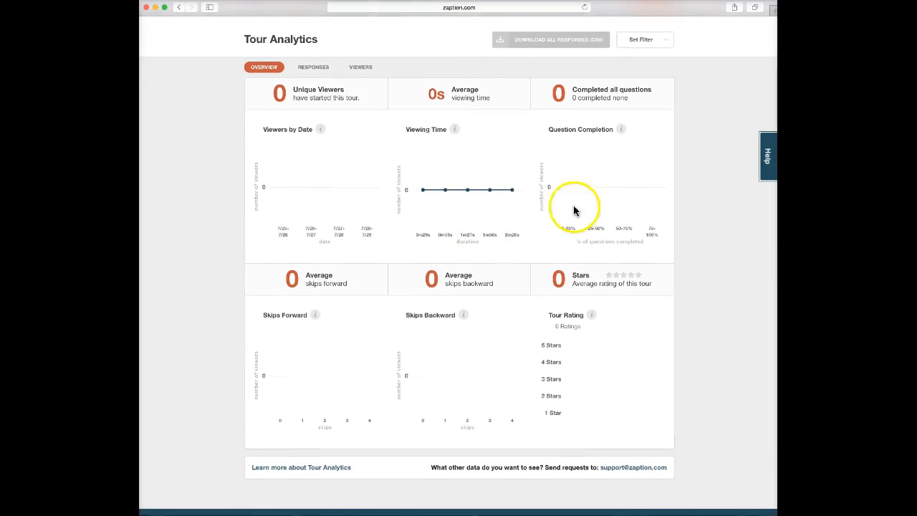
scroll(618, 191, down, 3)
scroll(617, 191, up, 1)
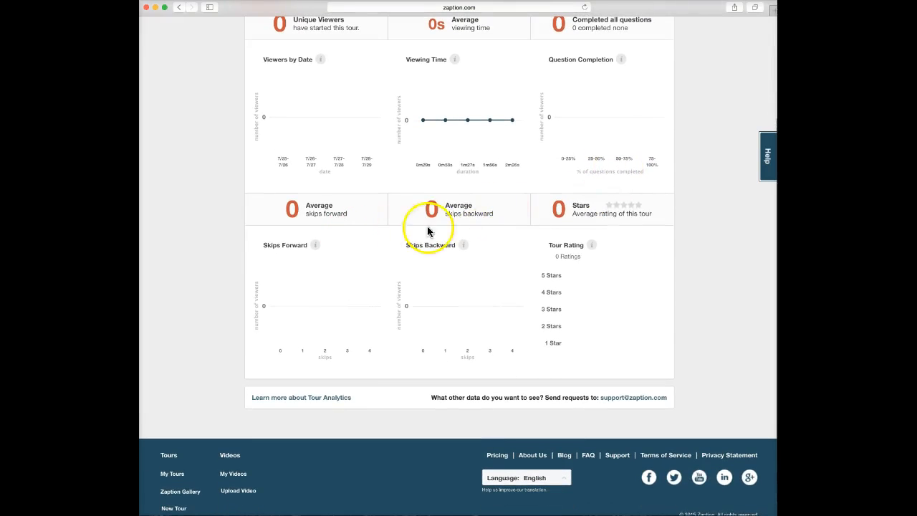
scroll(576, 229, up, 1)
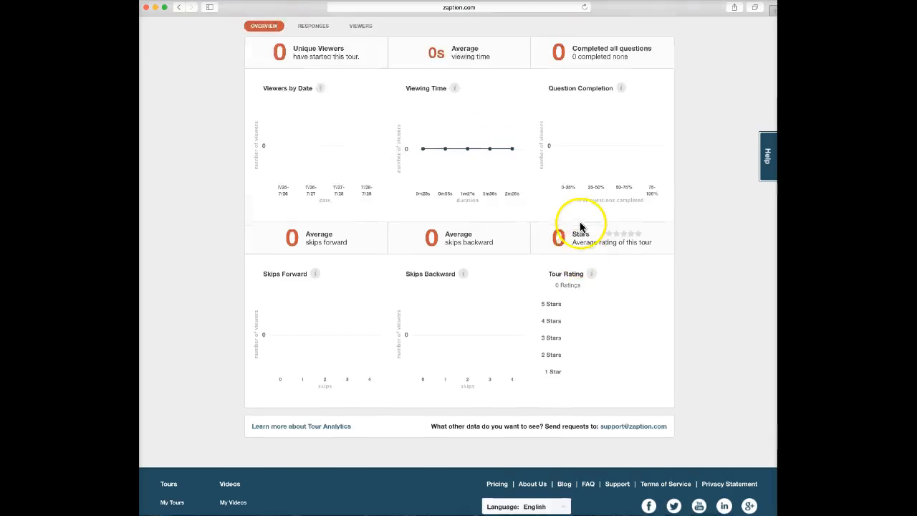
scroll(580, 227, up, 3)
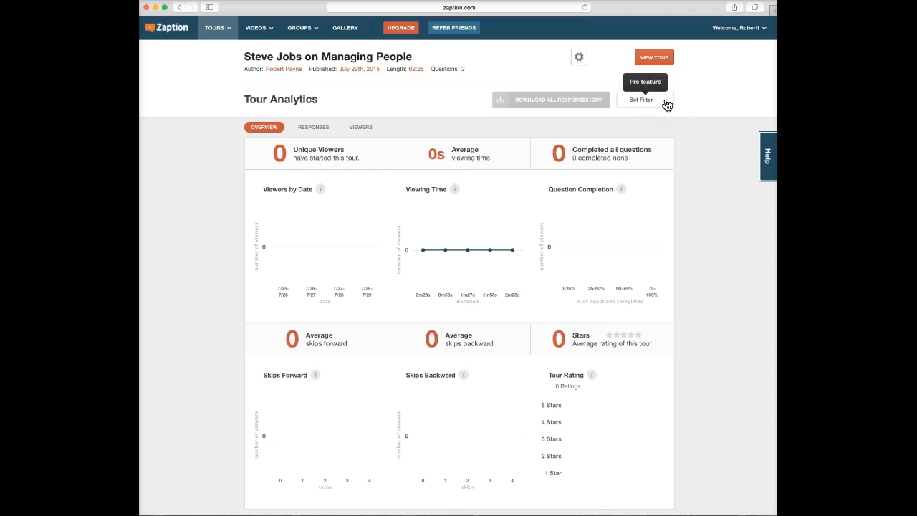
Check the open-response answers and the viewer list, then return to the published tour page.
click(313, 127)
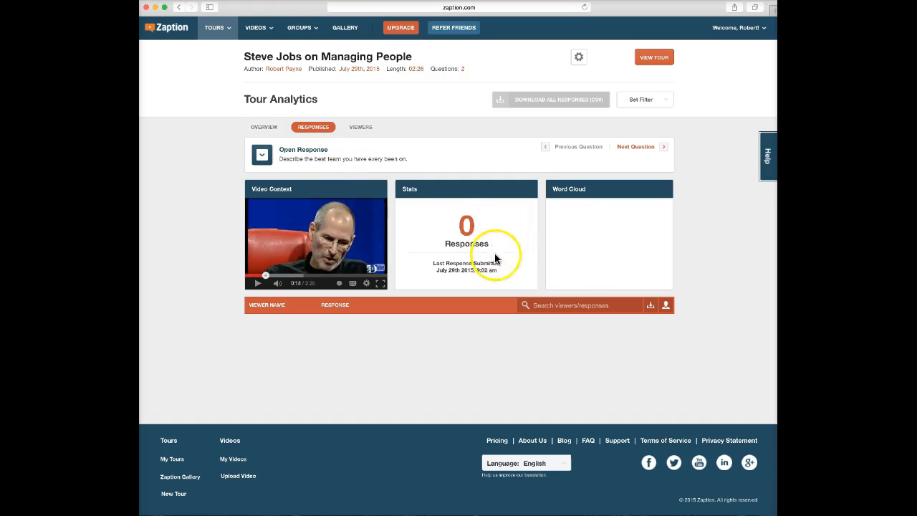
click(368, 132)
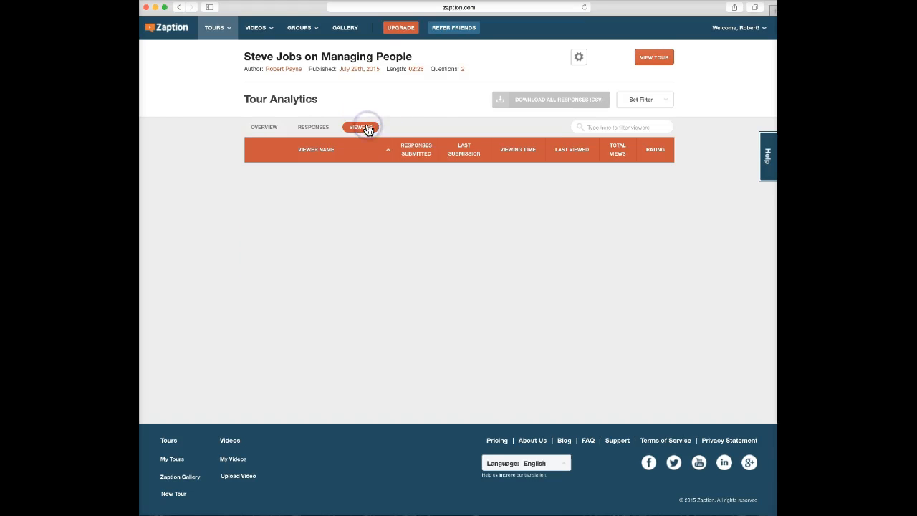
click(265, 128)
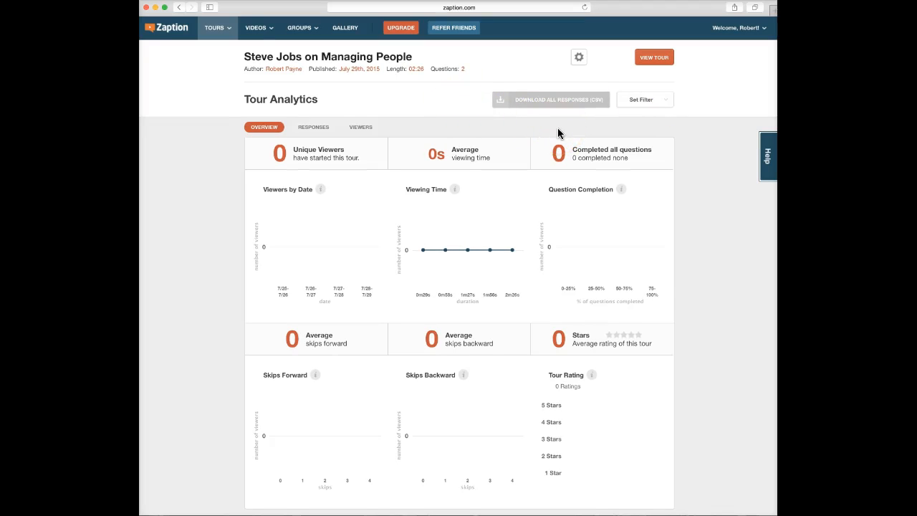
click(652, 57)
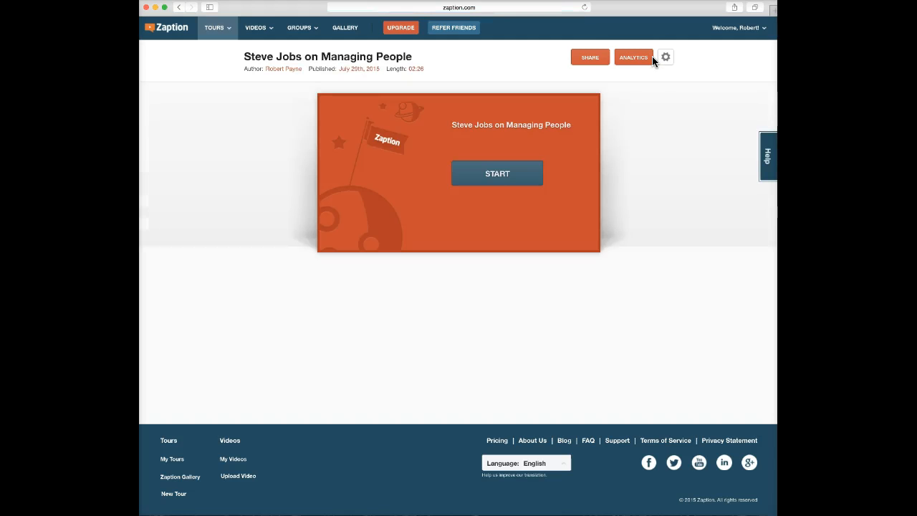
click(590, 60)
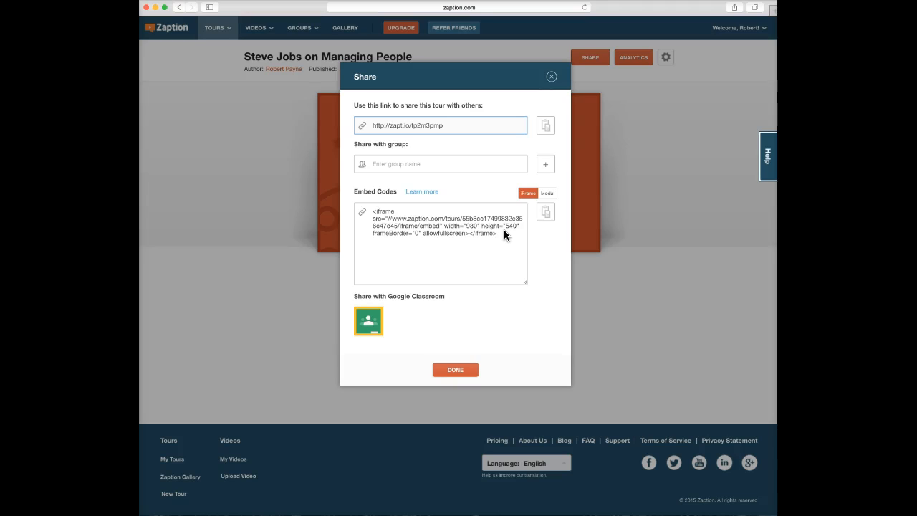
click(454, 369)
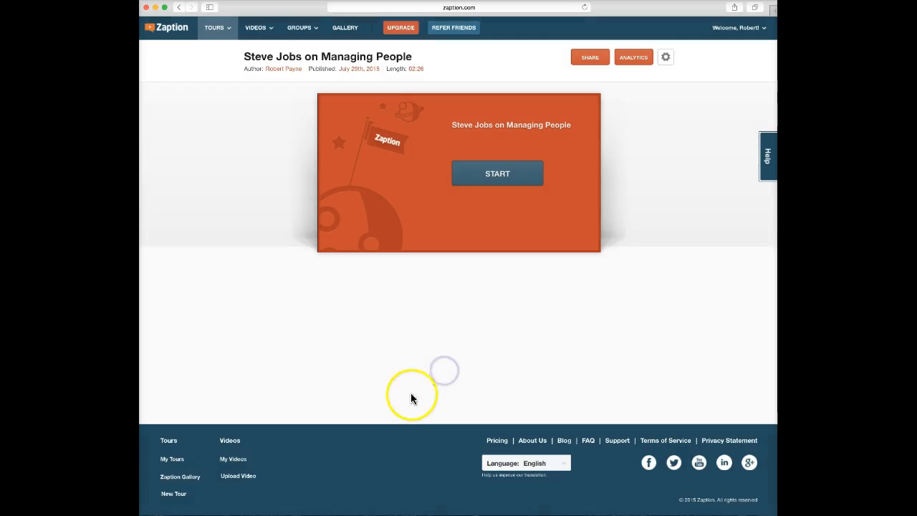